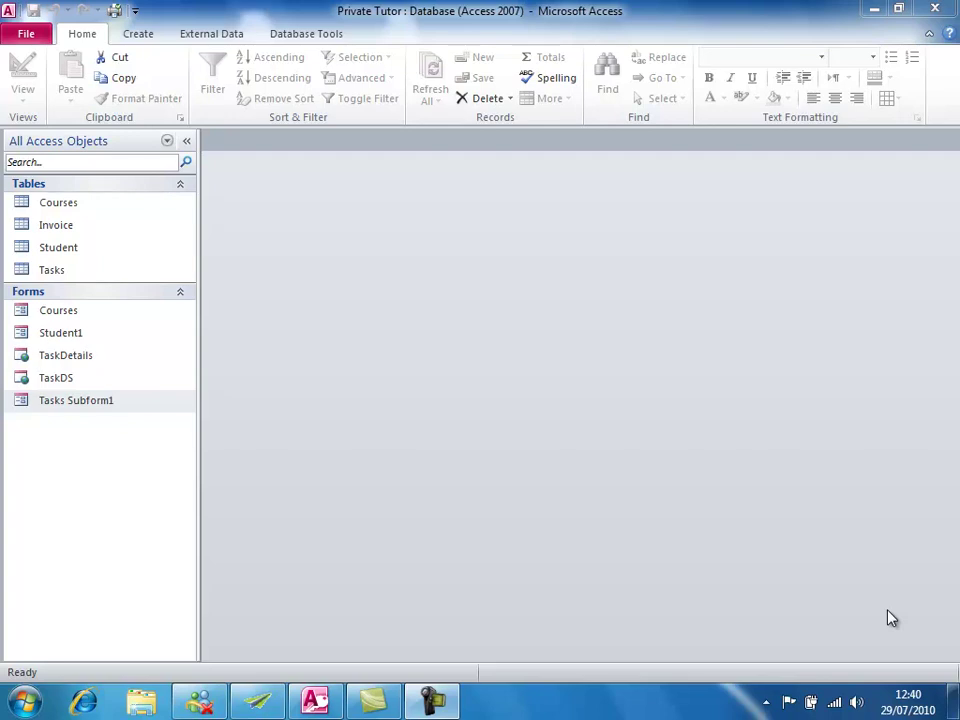
- Open the Tasks Subform1 form from the navigation pane in Design View
click(105, 401)
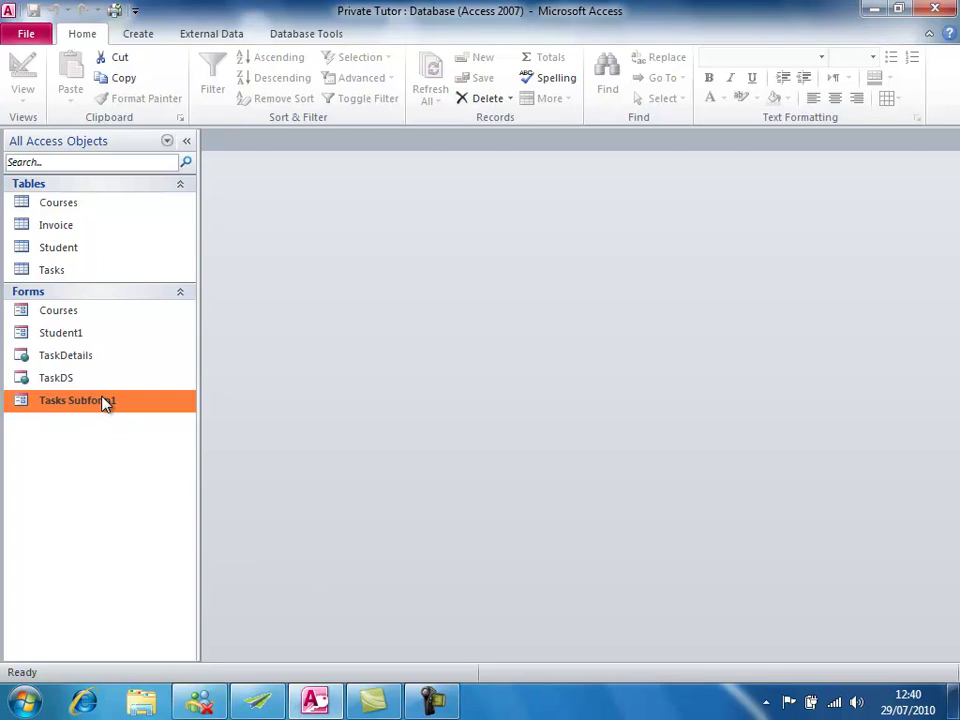
right_click(105, 401)
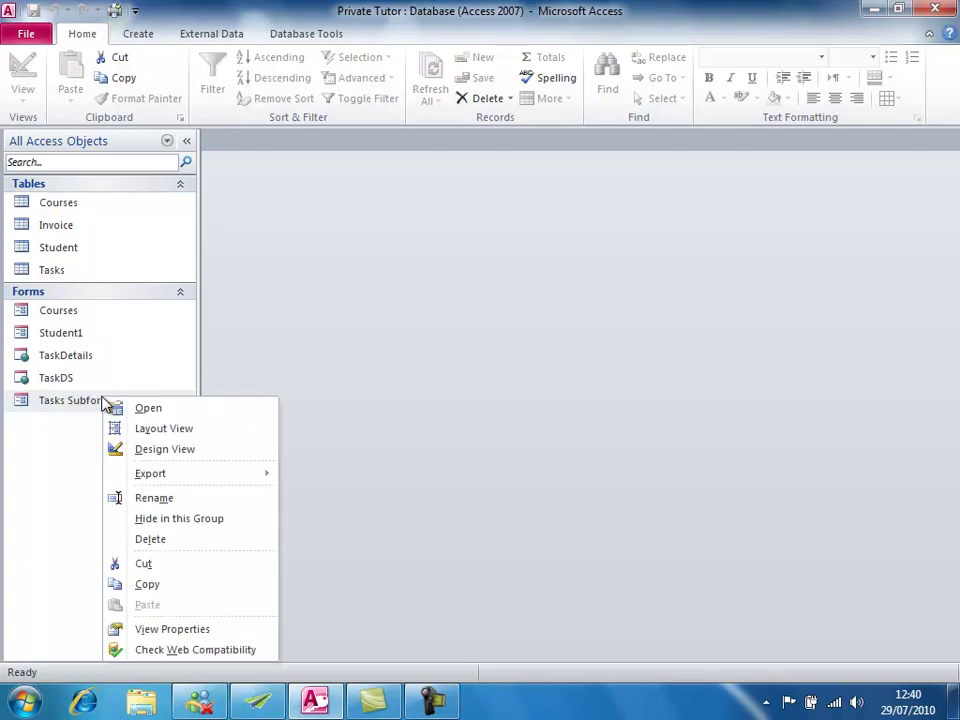
click(163, 453)
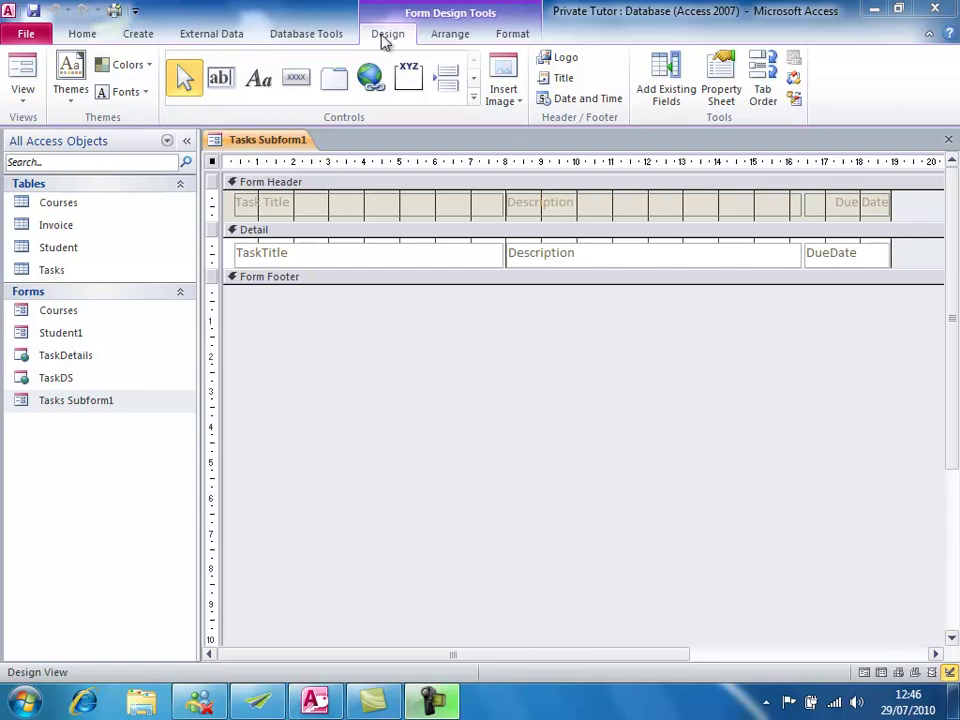
- Drag the Priority field from the Field List into the Detail row between TaskTitle and Description
click(668, 84)
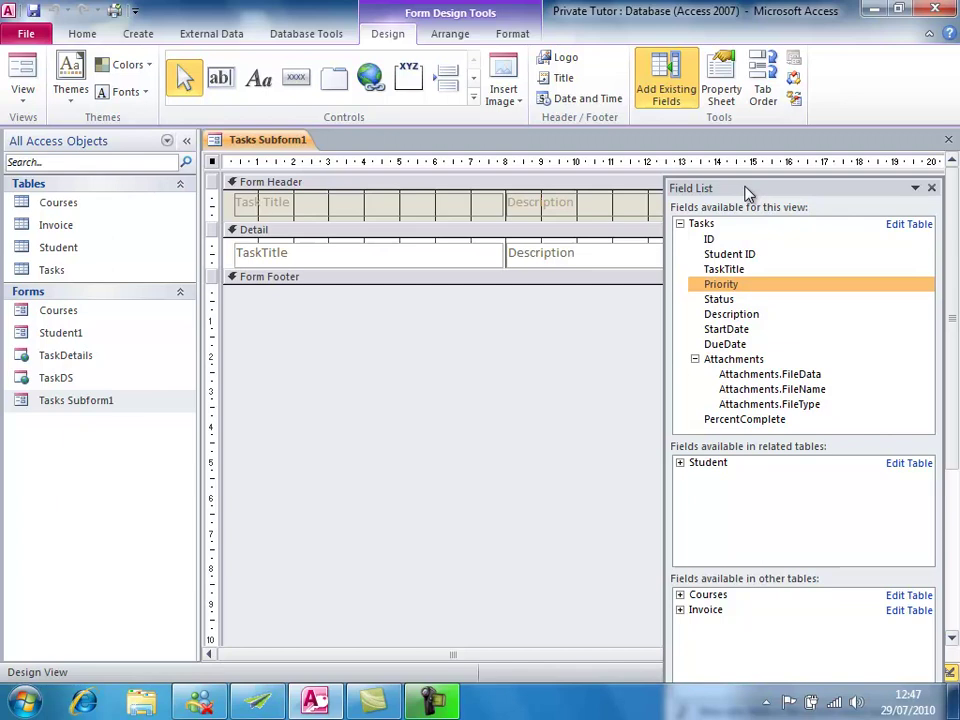
click(750, 283)
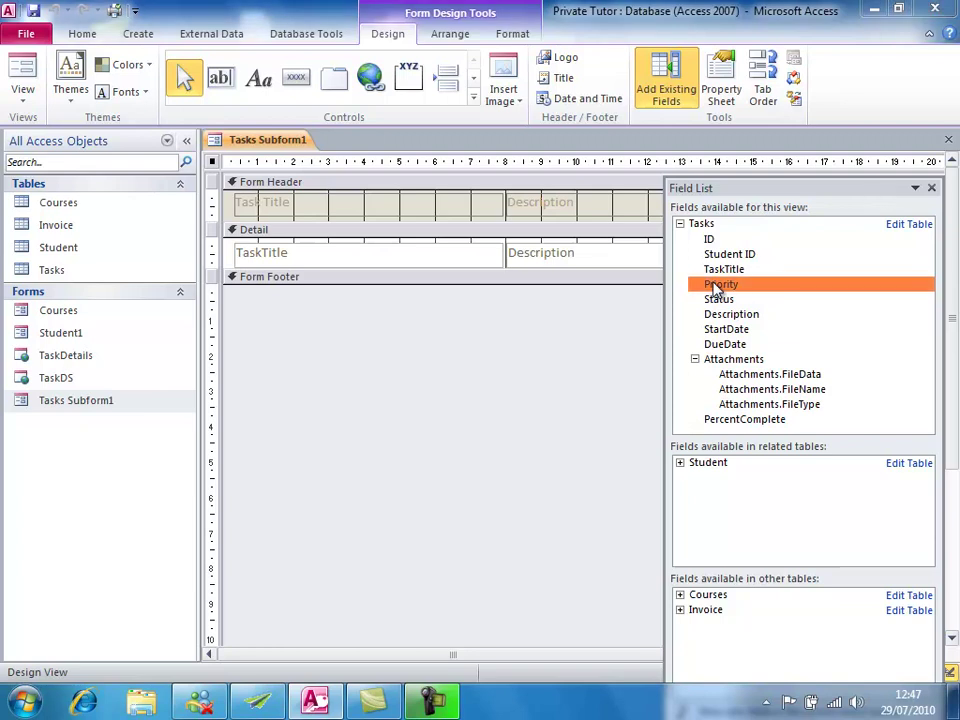
drag(716, 288, 506, 261)
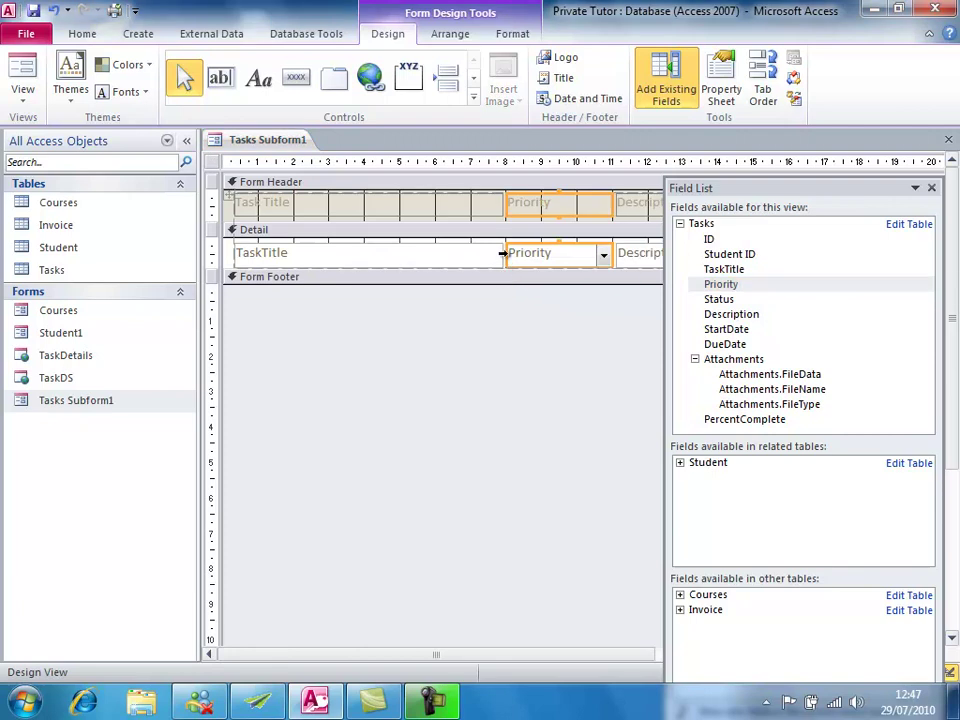
click(934, 190)
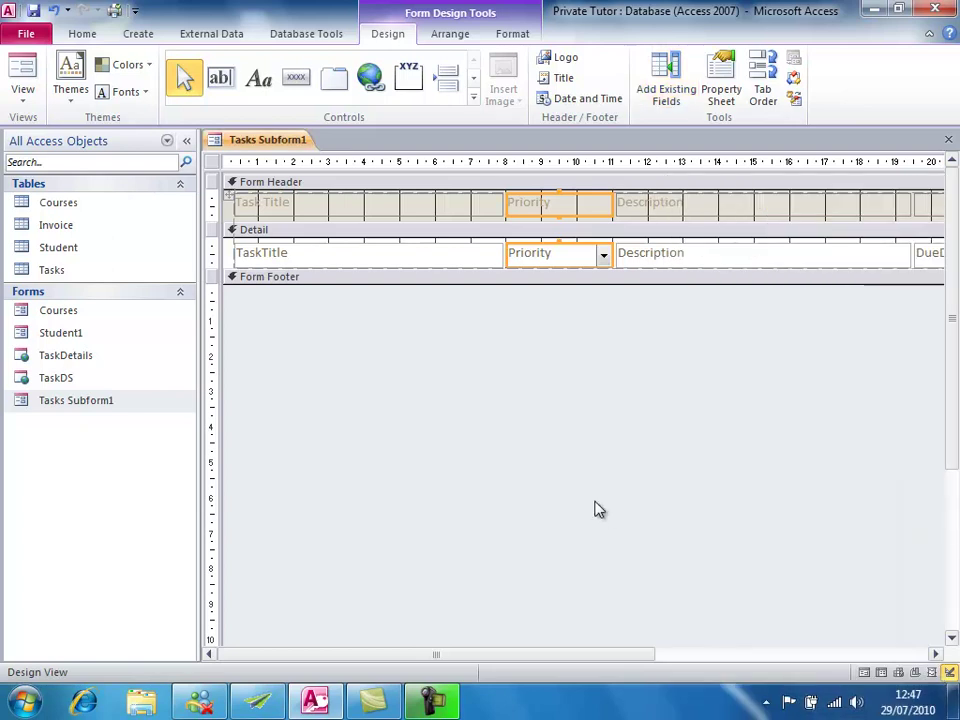
click(936, 654)
click(936, 654)
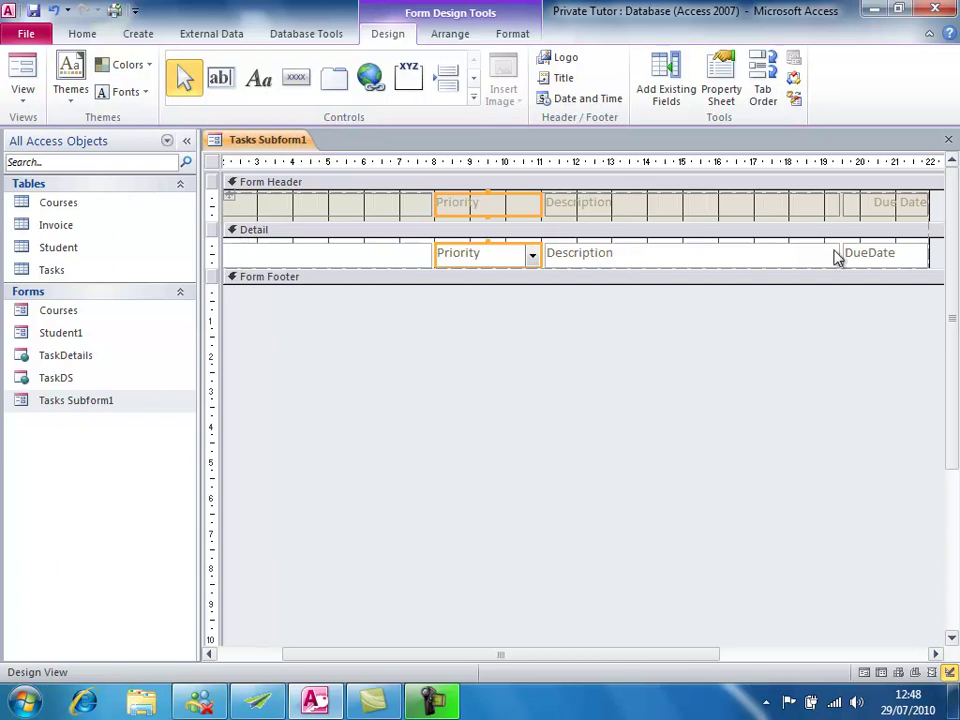
click(212, 655)
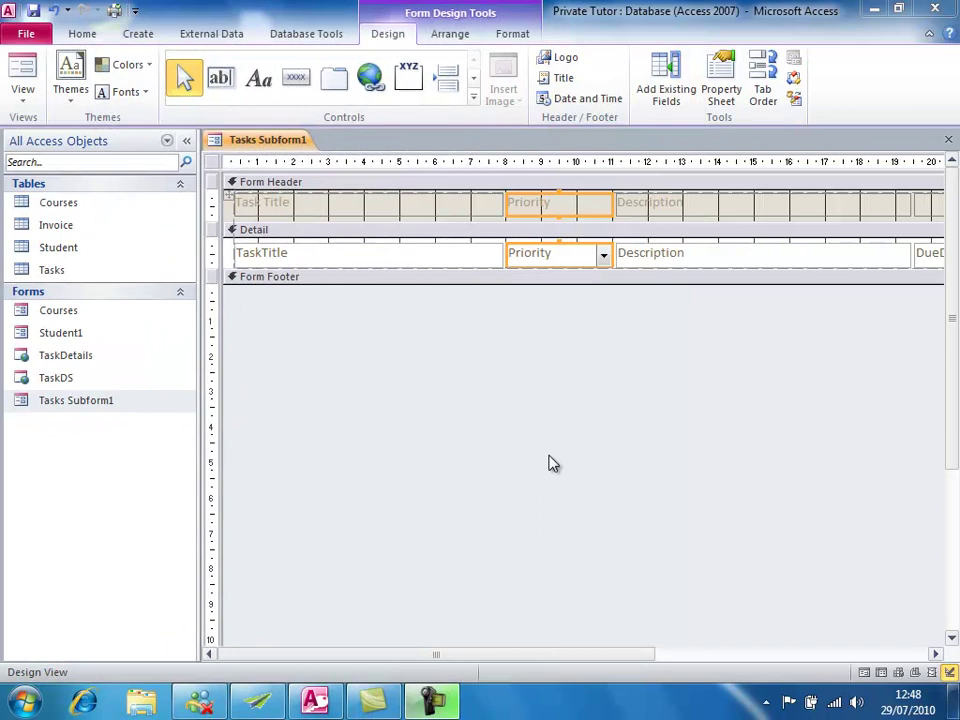
- Narrow the TaskTitle text box by dragging its right edge left
click(489, 208)
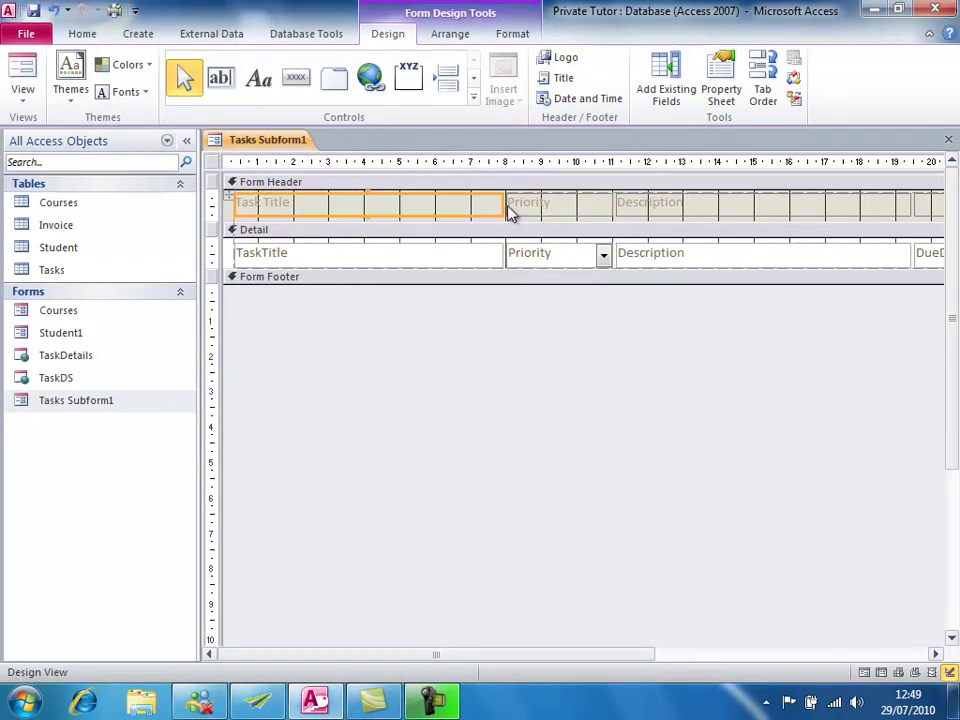
click(492, 253)
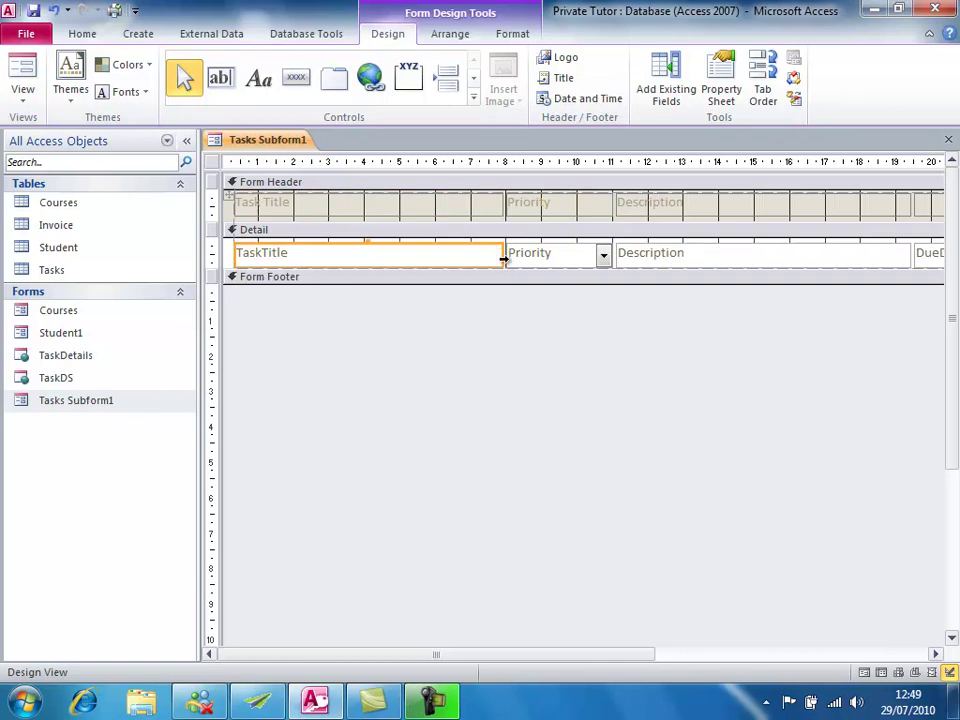
drag(500, 255, 400, 263)
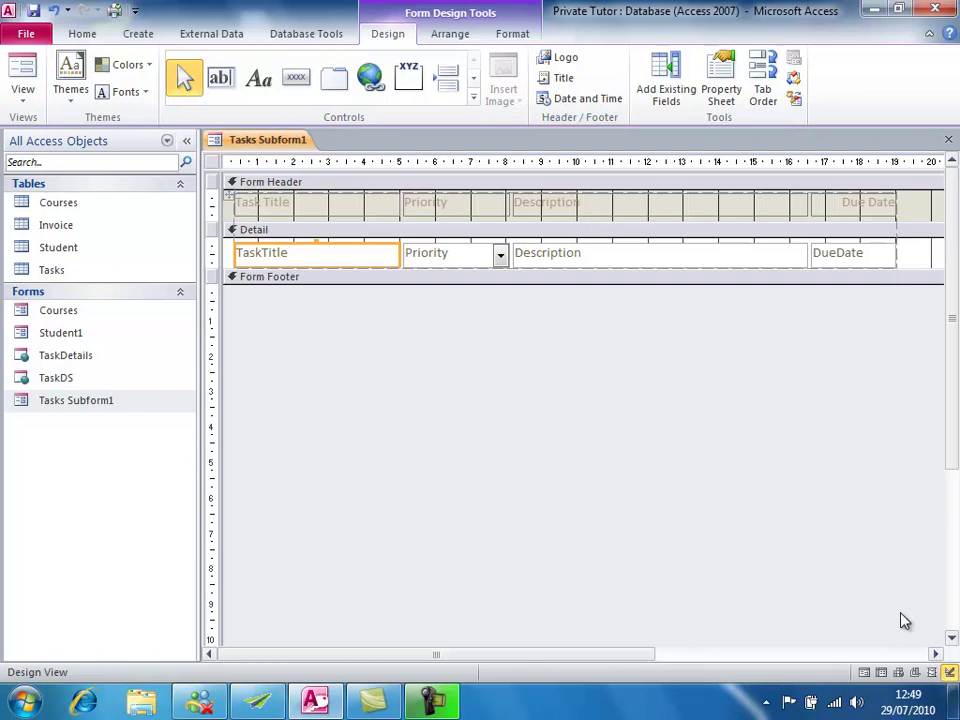
- Trim the form's right edge back so it ends at the DueDate column
click(937, 656)
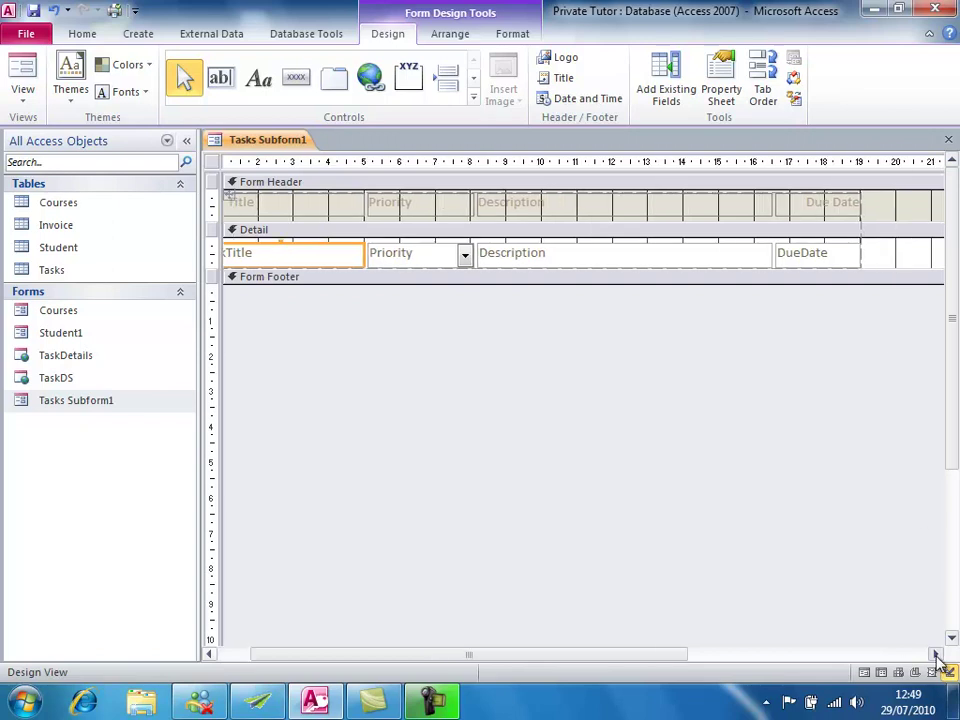
click(937, 656)
click(937, 656)
click(937, 656)
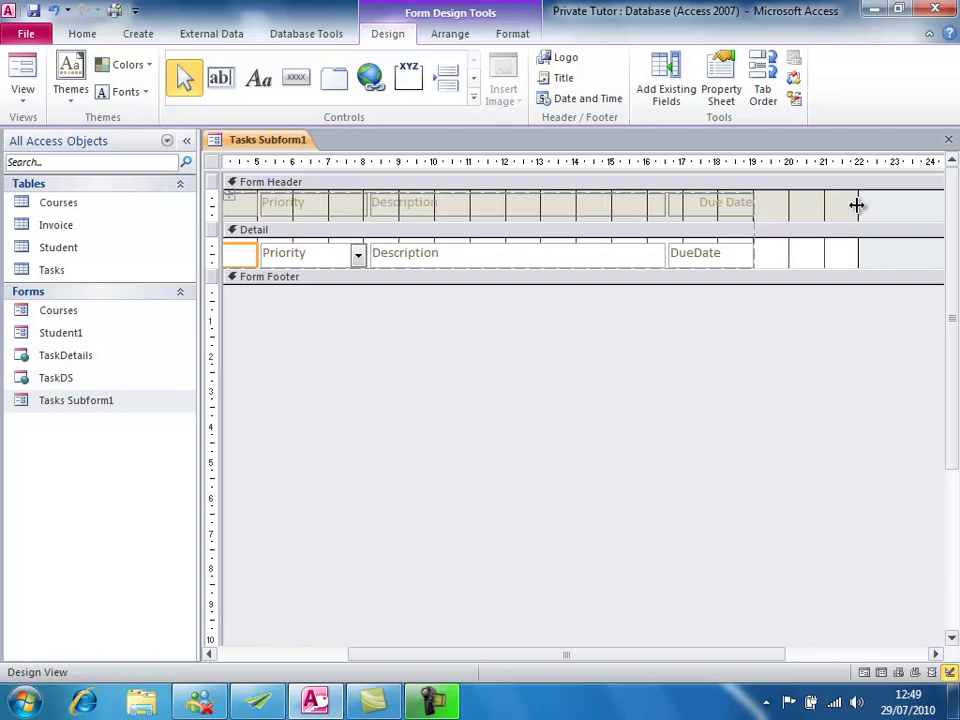
drag(857, 205, 754, 218)
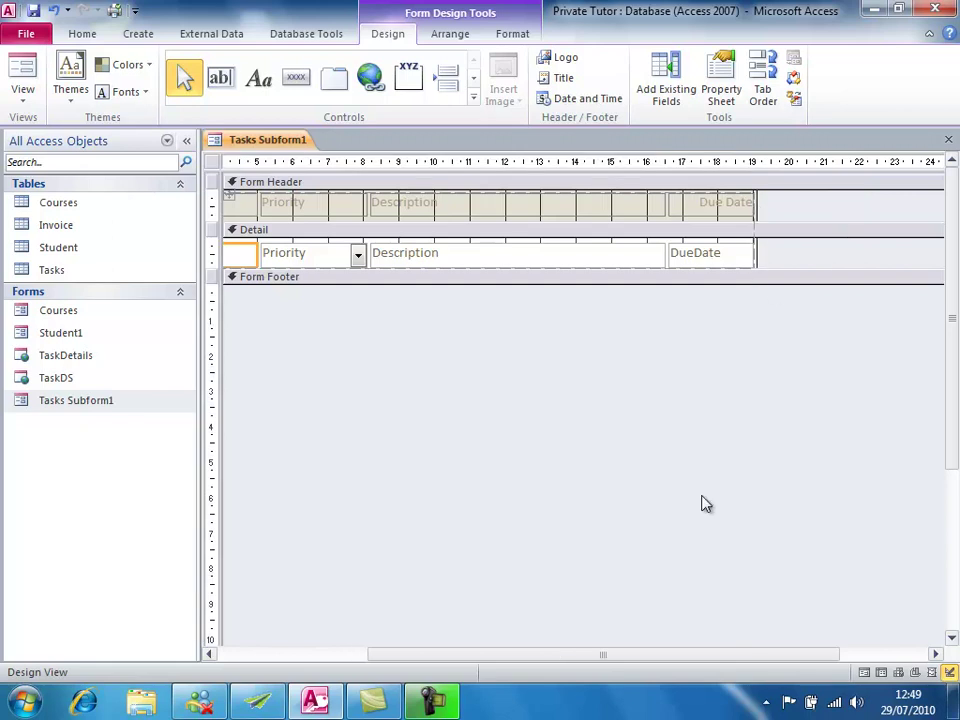
click(210, 655)
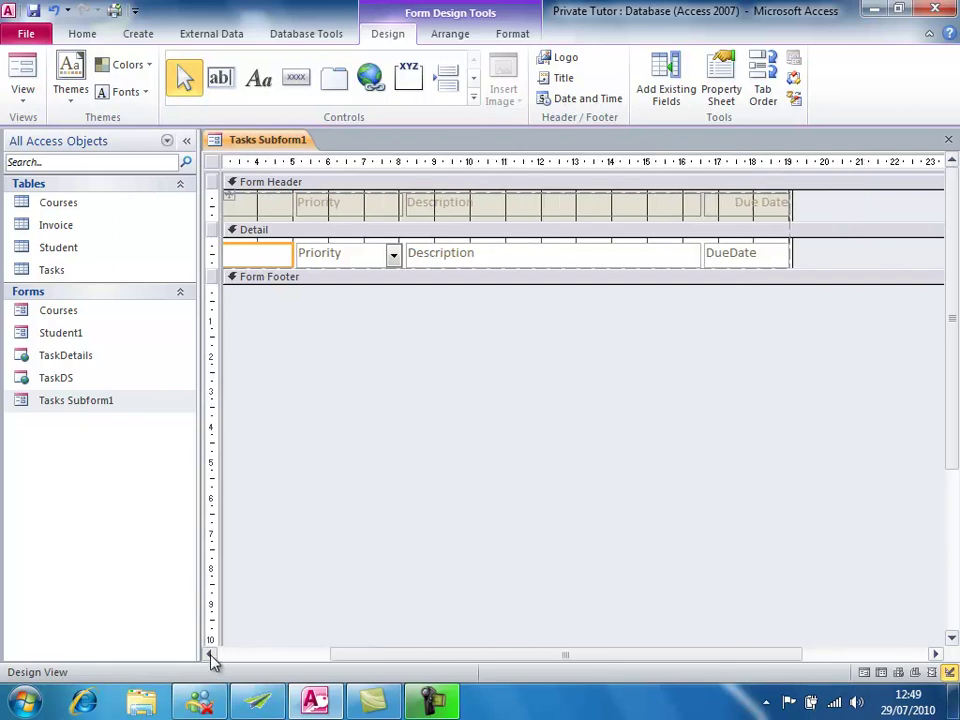
click(210, 655)
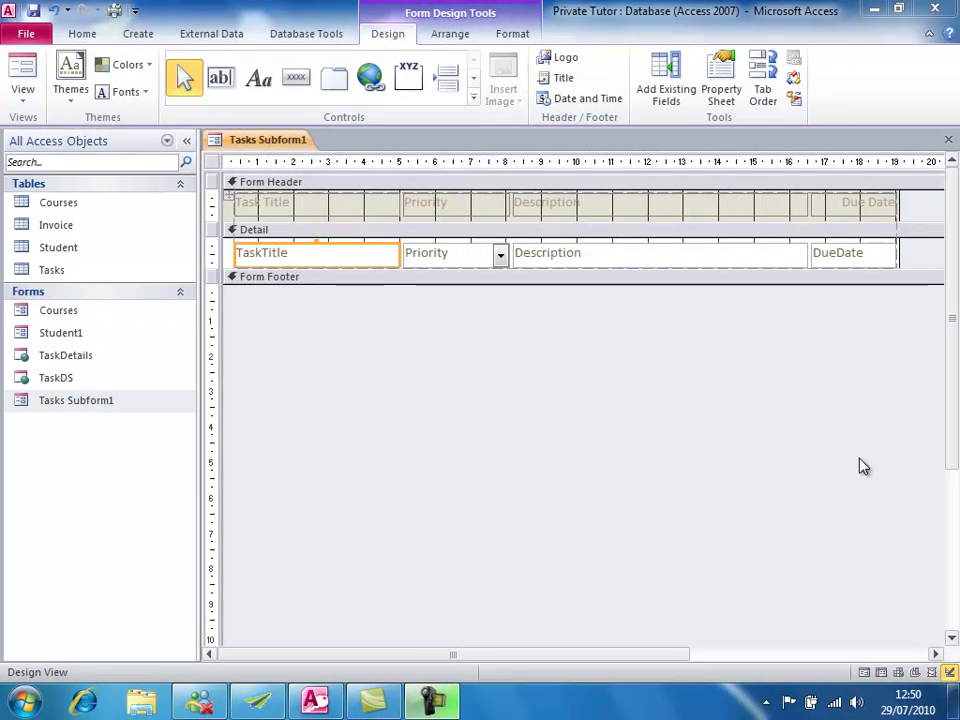
- Set the Due Date heading label's Text Align property to Left in its Property Sheet
click(872, 205)
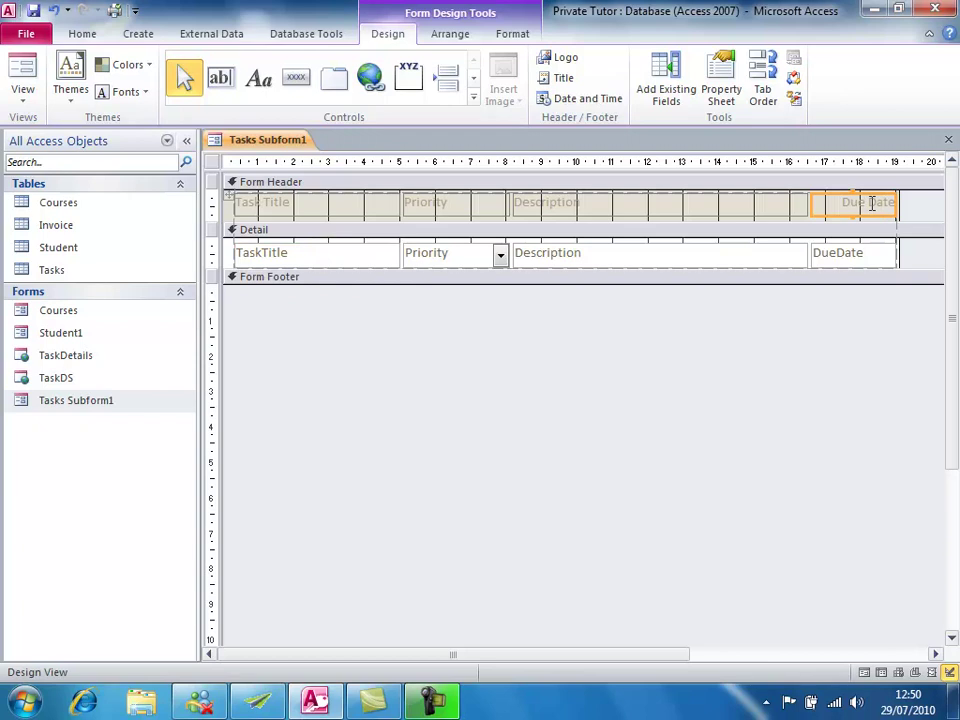
right_click(872, 205)
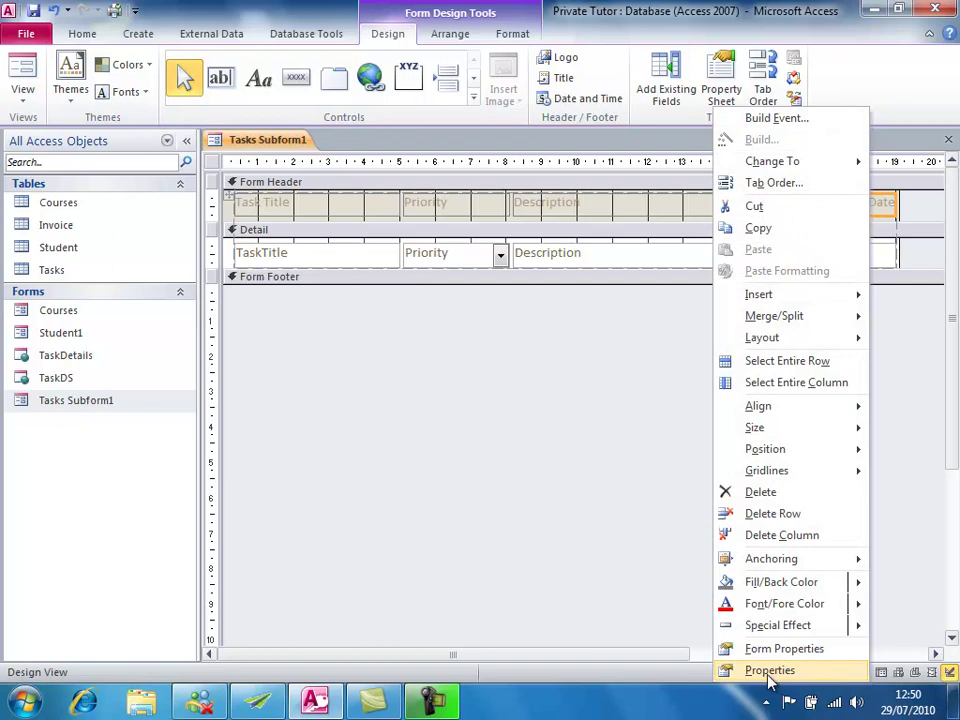
click(769, 677)
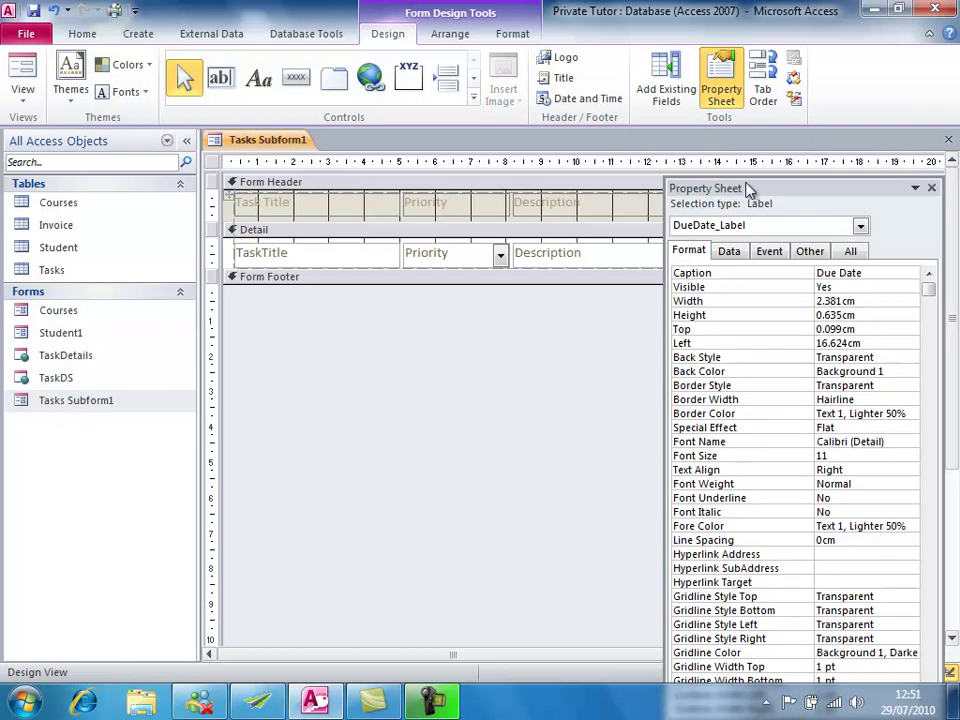
drag(737, 182, 349, 77)
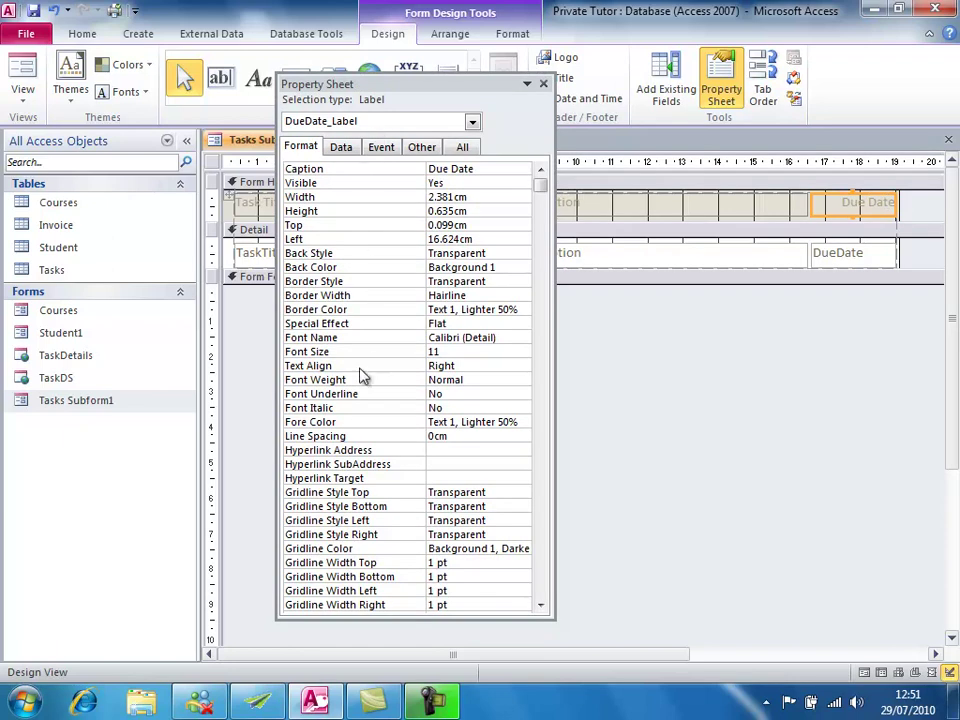
key(alt+Return)
click(466, 365)
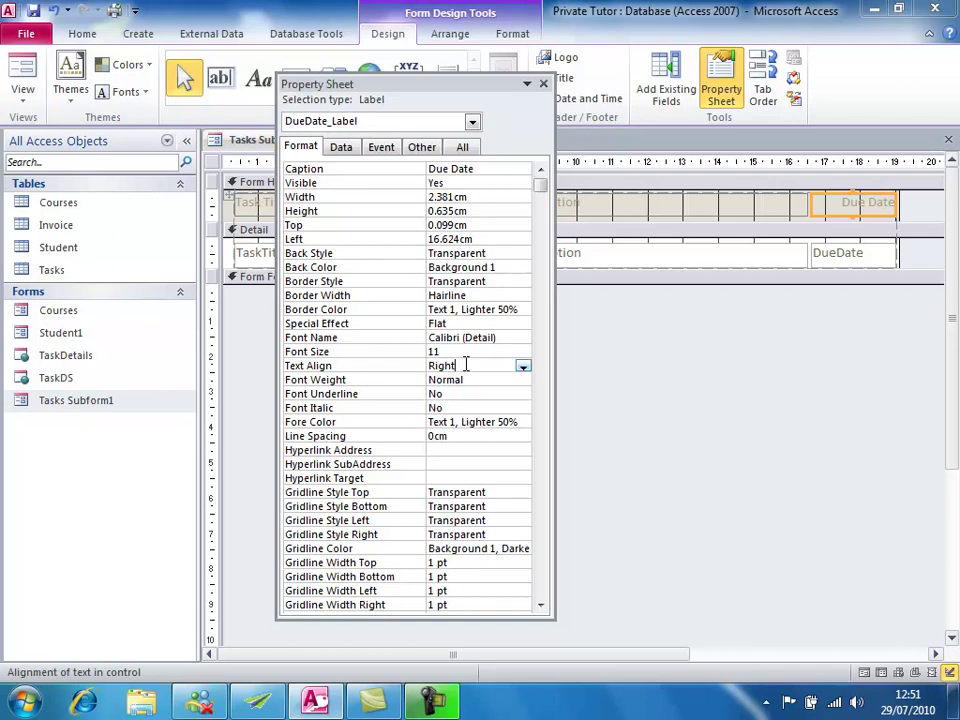
click(523, 369)
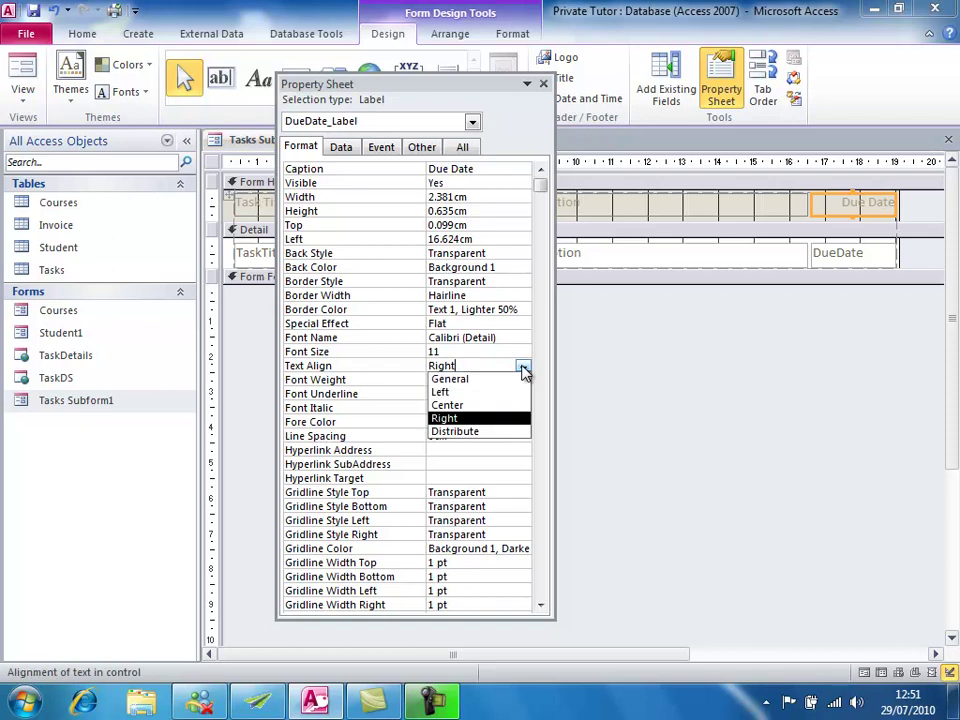
click(500, 391)
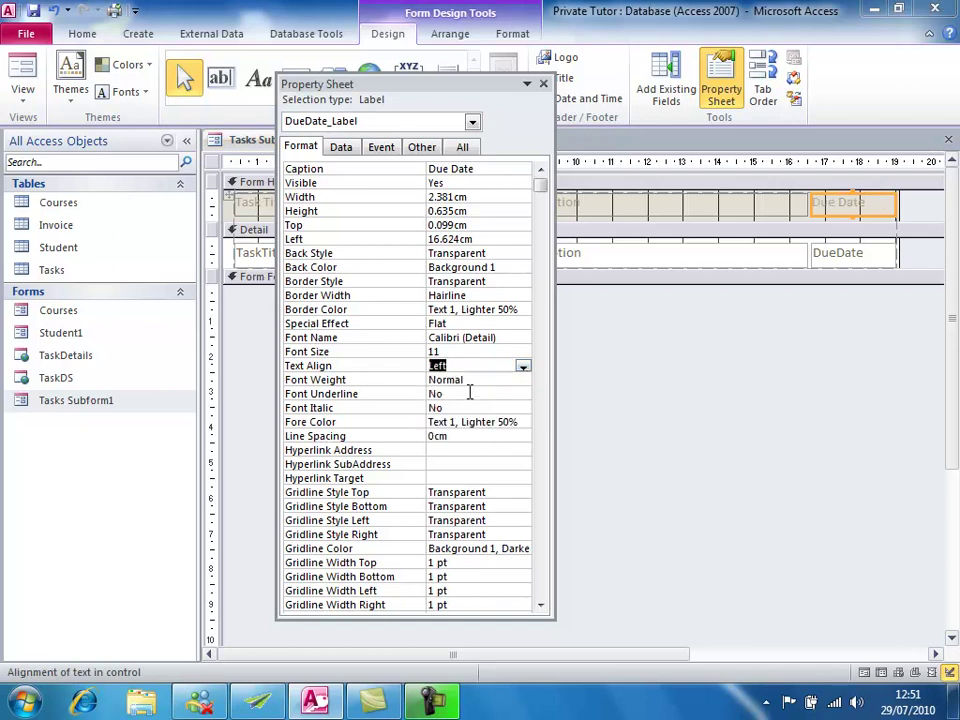
click(544, 88)
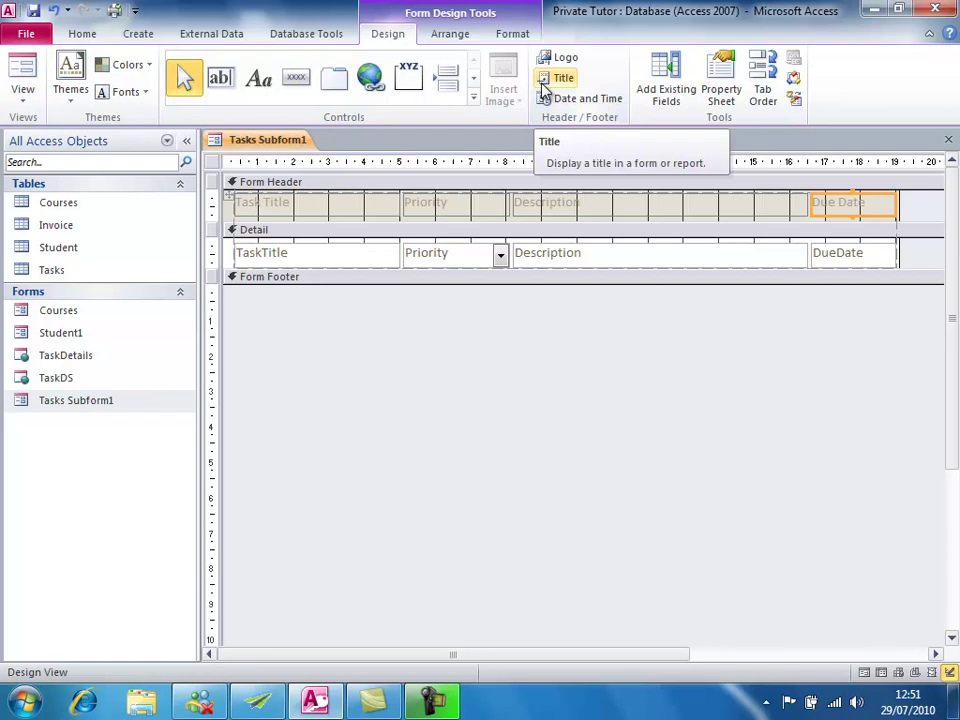
- Open the Description text box's properties and inspect its Border Color and Border Width
click(558, 260)
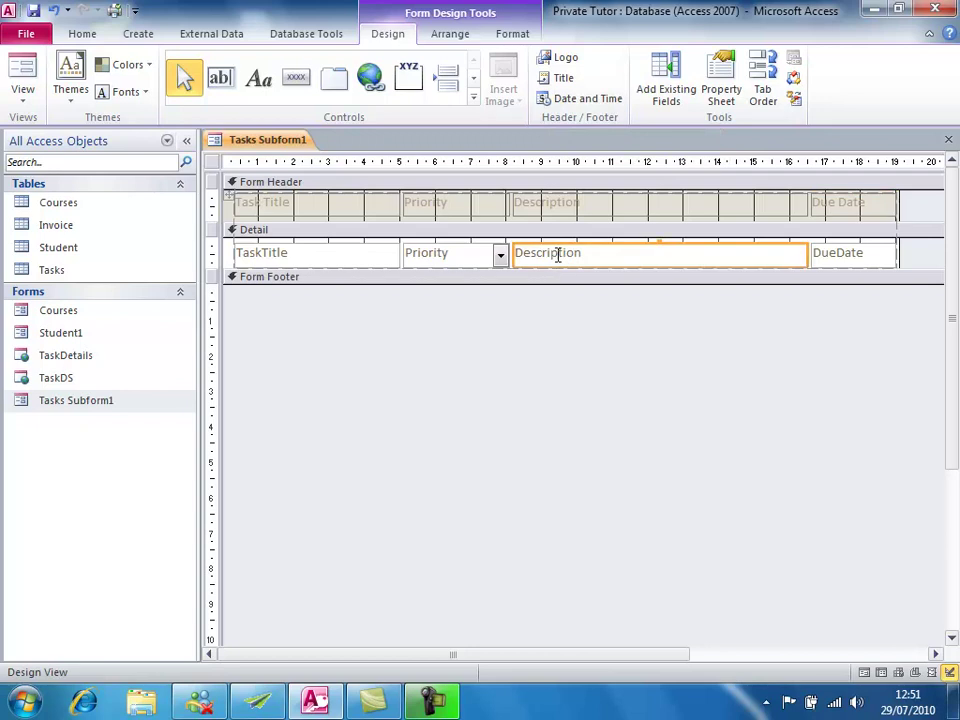
right_click(558, 260)
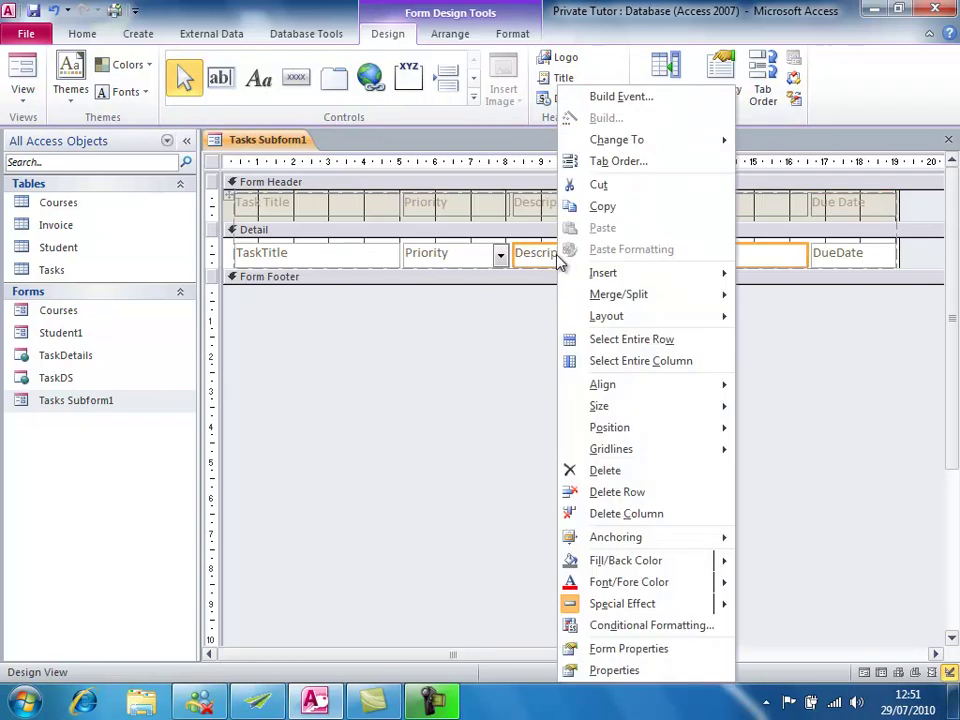
click(614, 671)
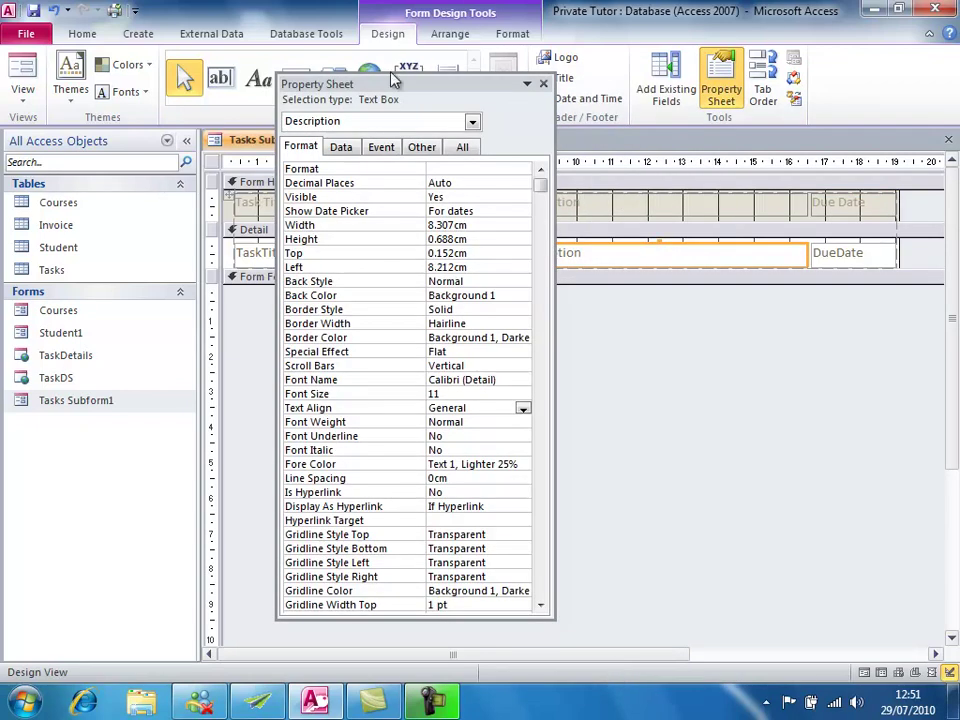
drag(389, 84, 201, 76)
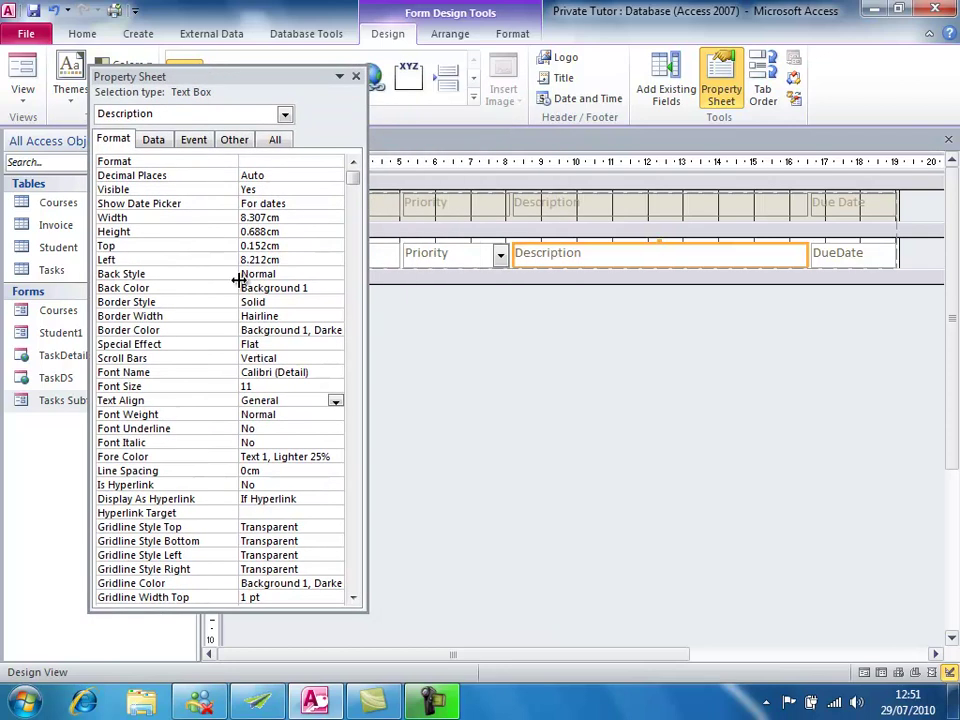
click(353, 599)
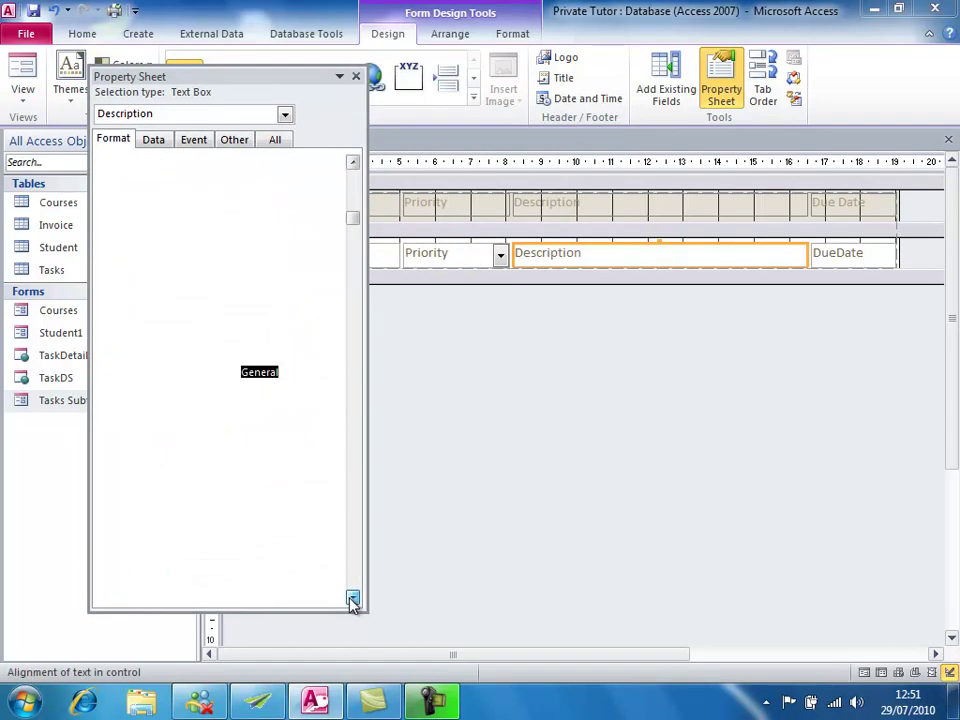
click(353, 164)
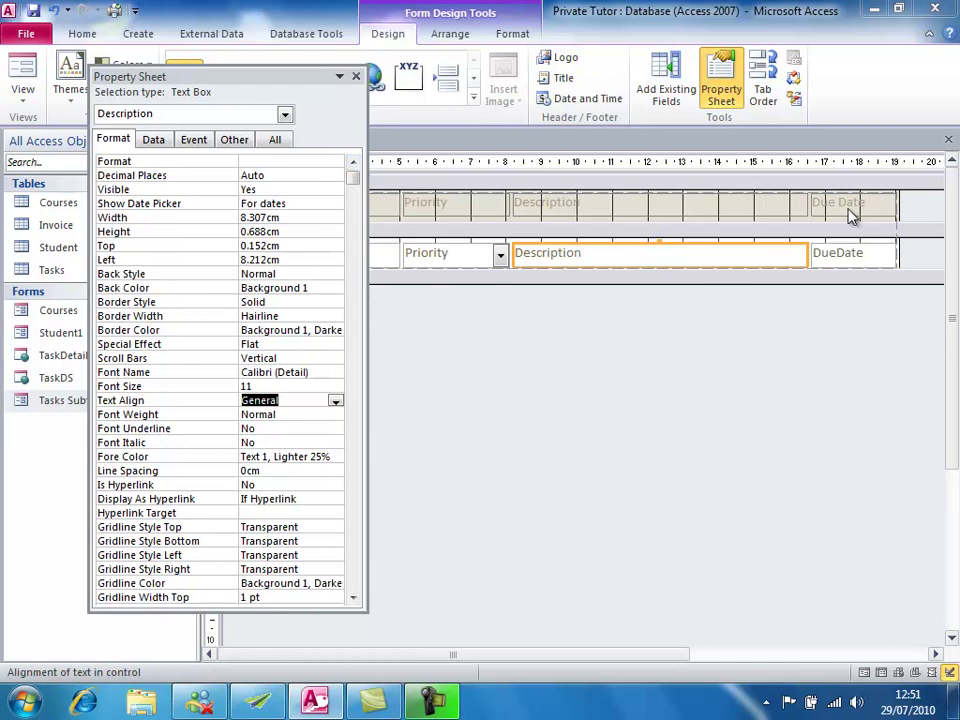
click(272, 330)
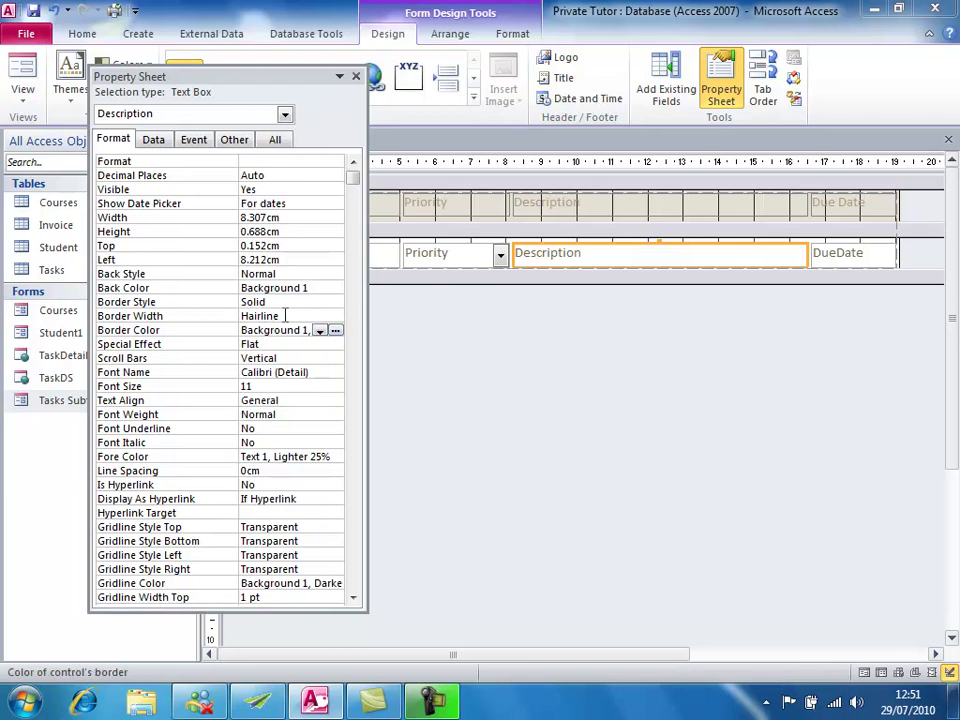
click(285, 315)
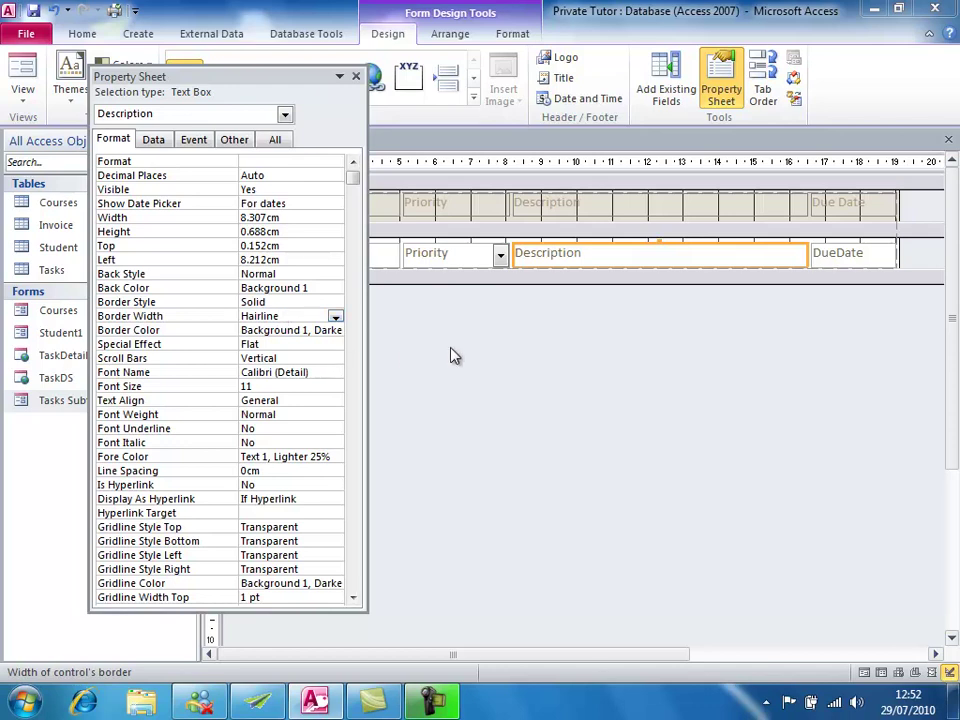
- Check the Description box's Data settings, including Enabled
click(590, 252)
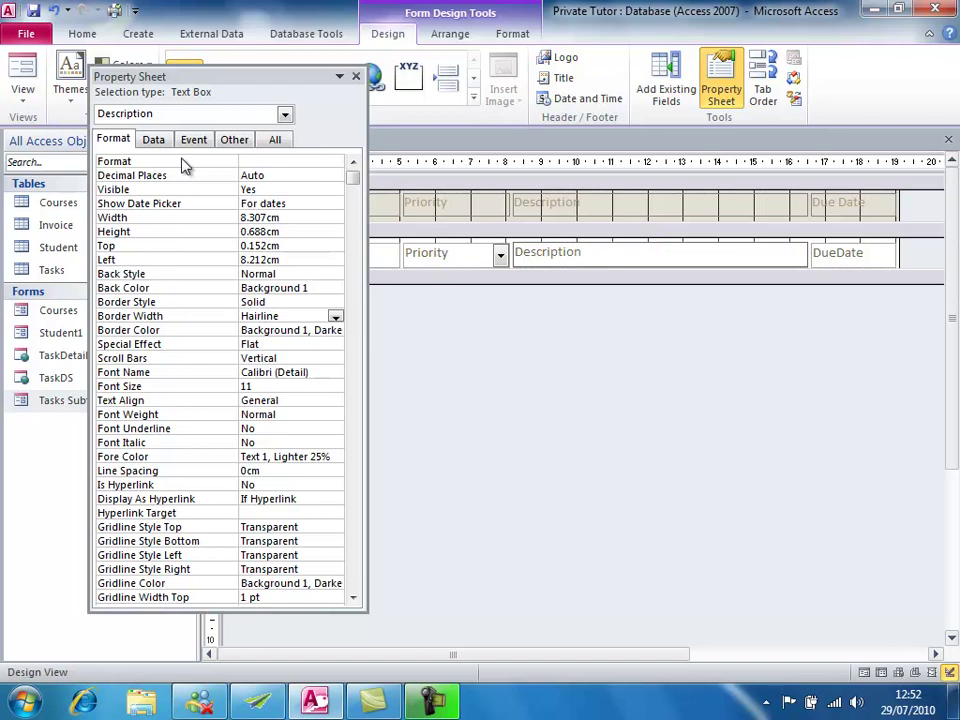
click(155, 142)
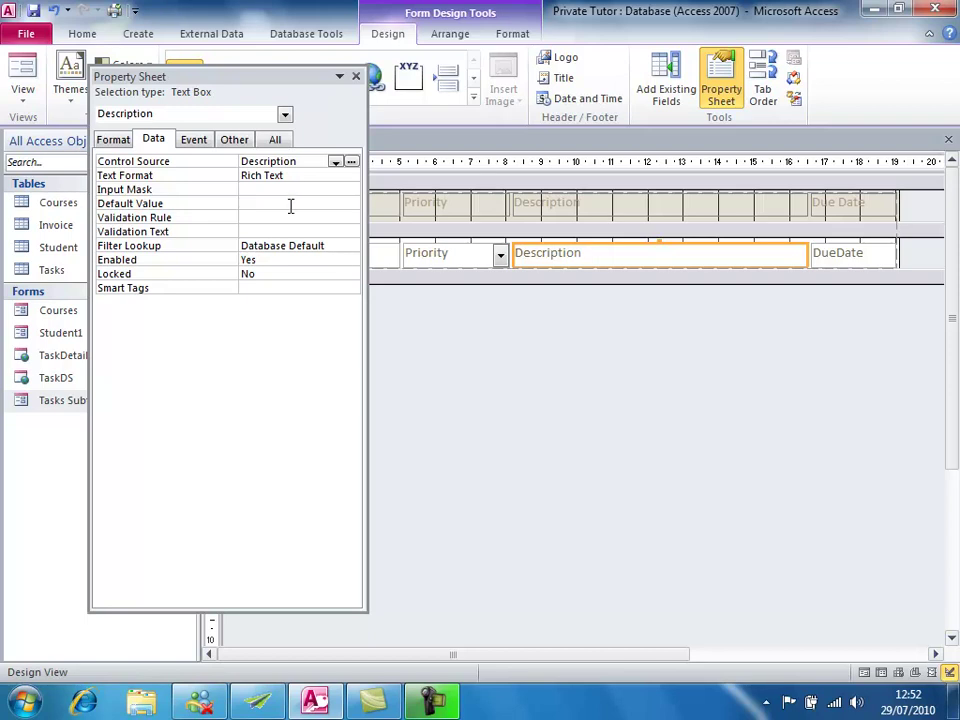
click(268, 261)
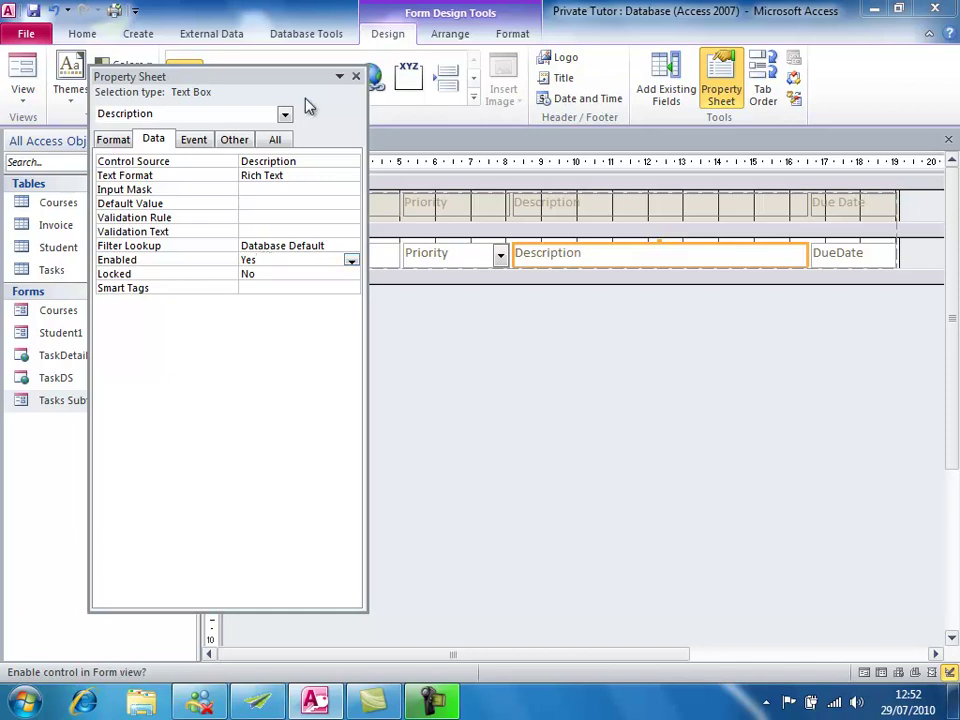
- Close the Property Sheet, tab through Tasks Subform1's records in Form View, then return to Design View
click(356, 78)
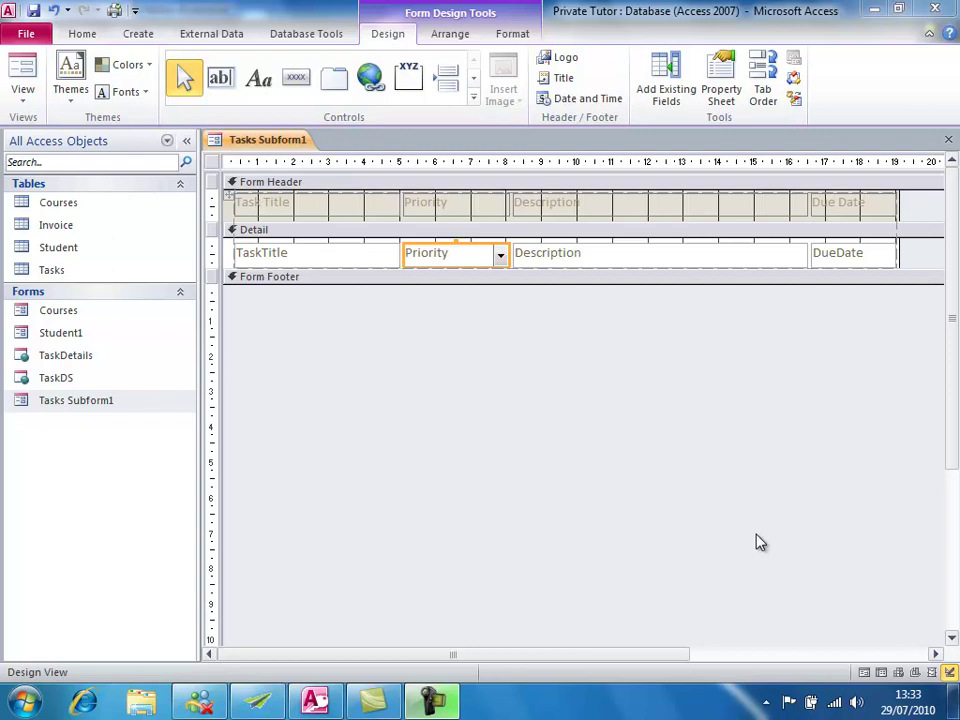
right_click(267, 140)
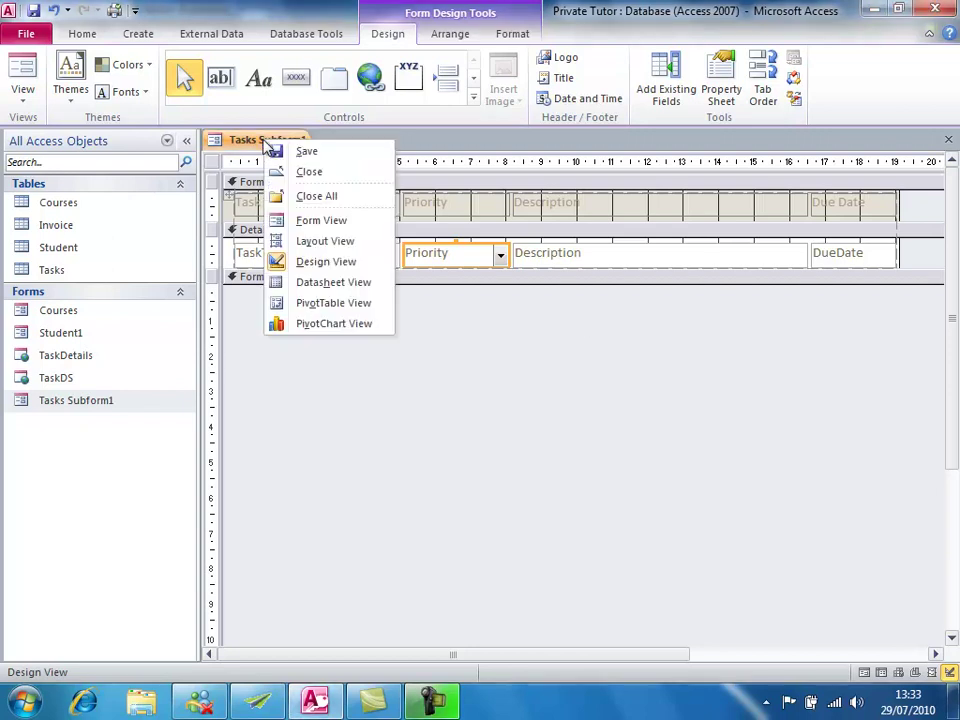
click(316, 220)
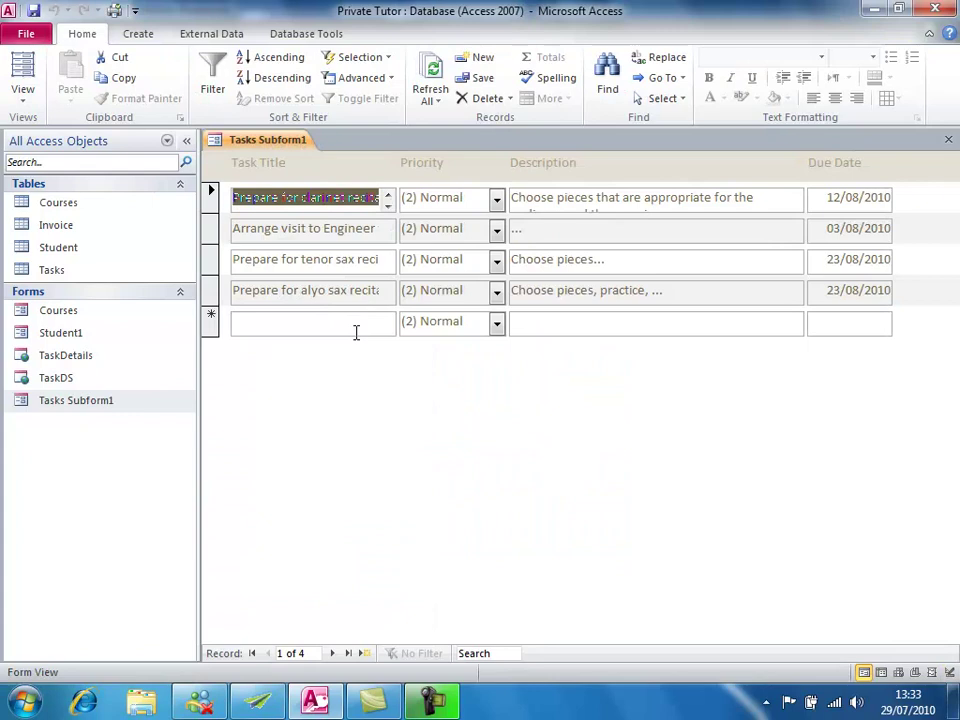
key(Tab)
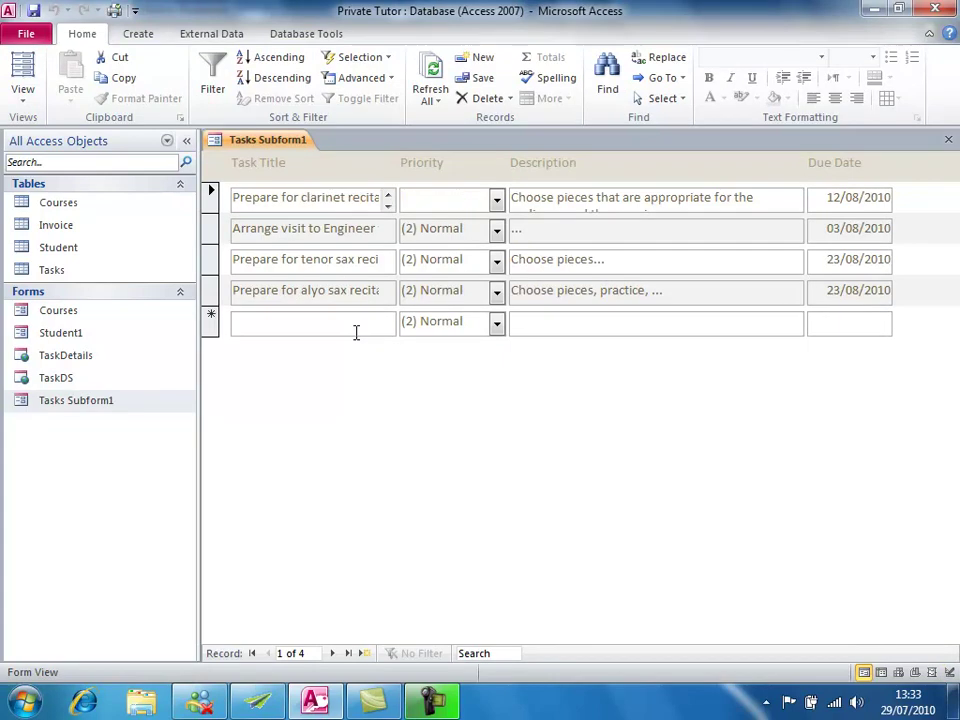
key(Tab)
key(Tab)
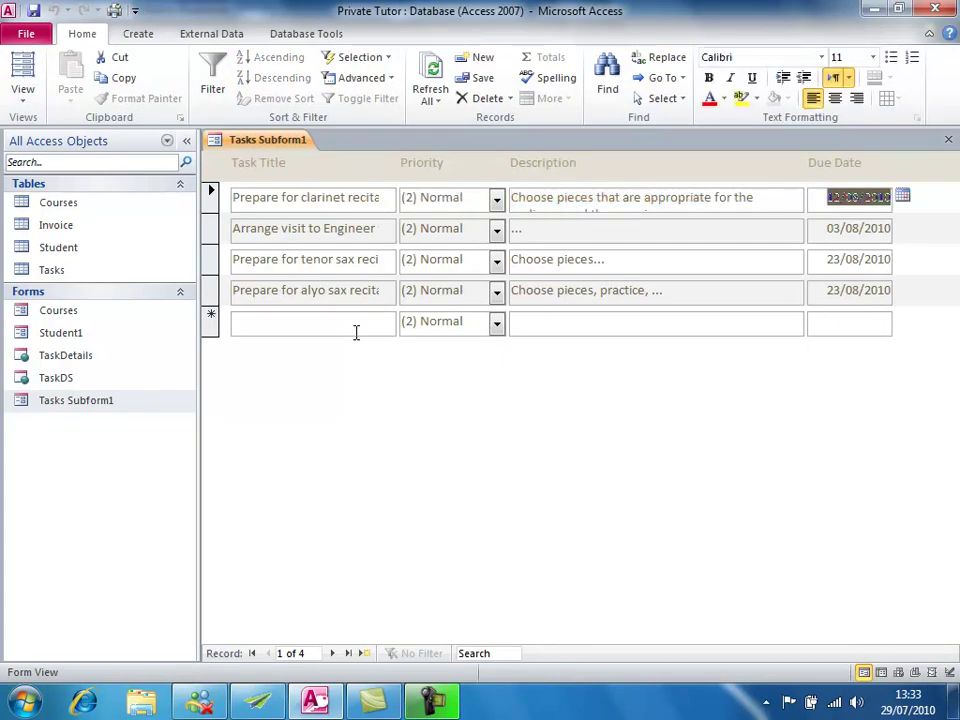
key(Tab)
key(Tab)
key(Tab)
key(Tab)
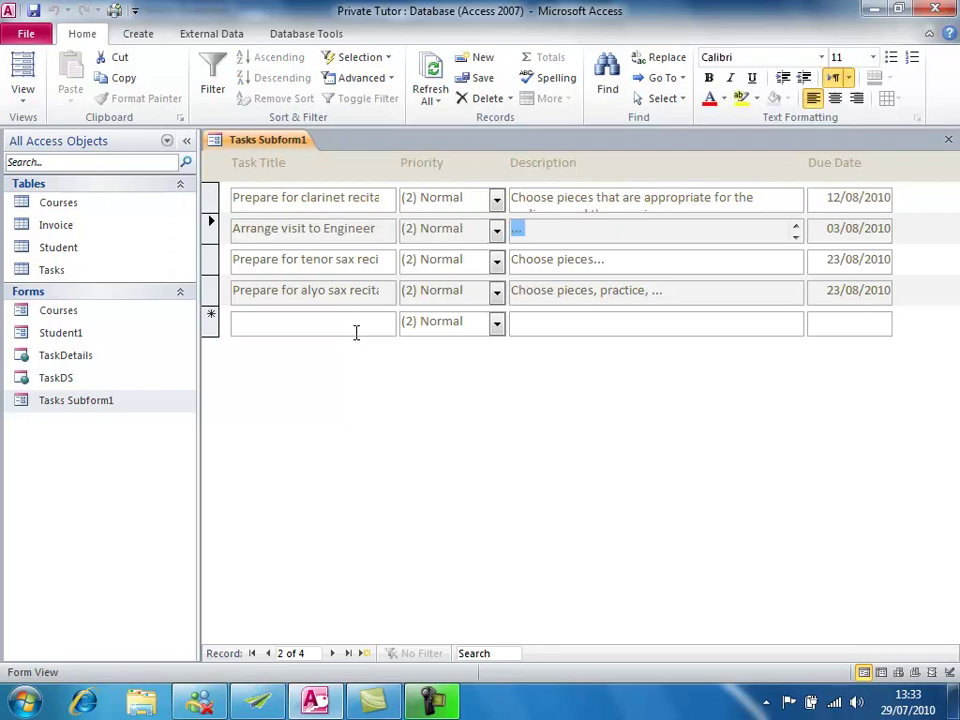
right_click(258, 144)
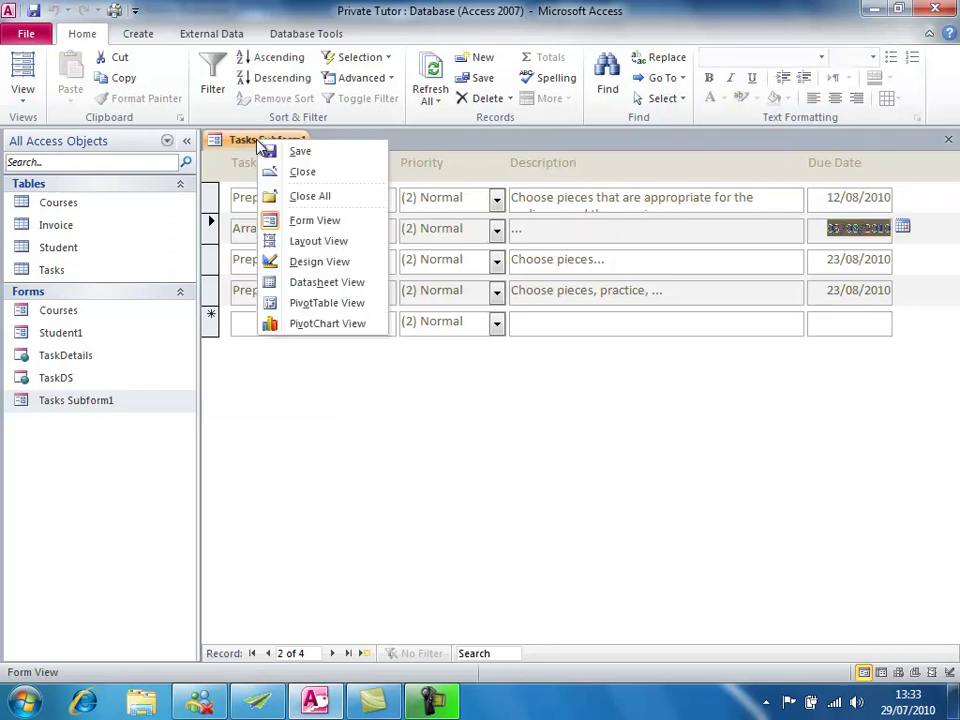
click(312, 263)
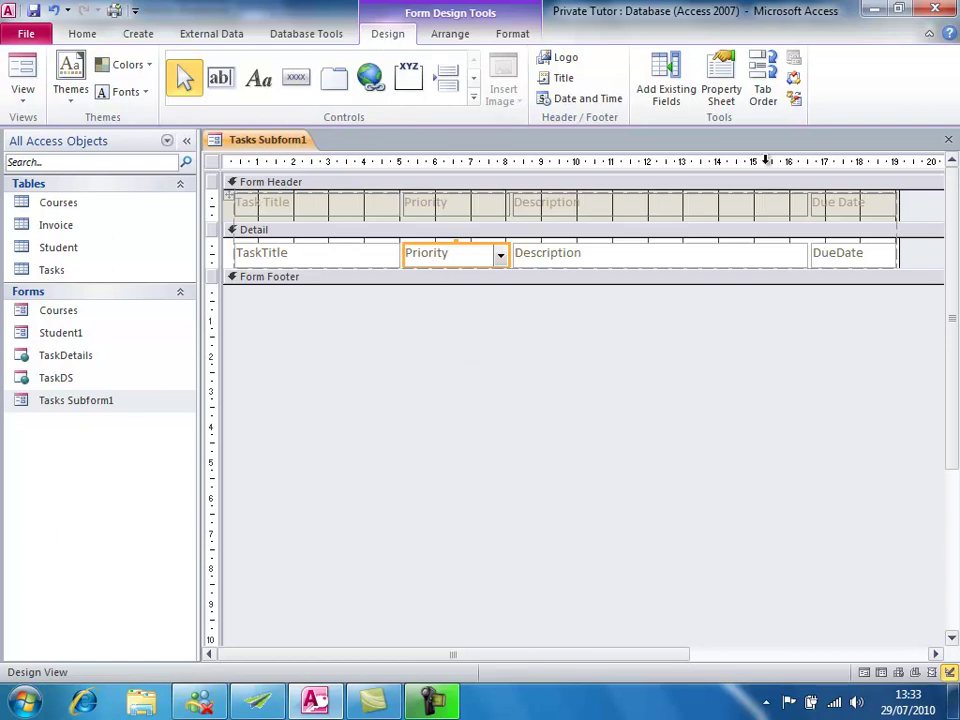
click(766, 90)
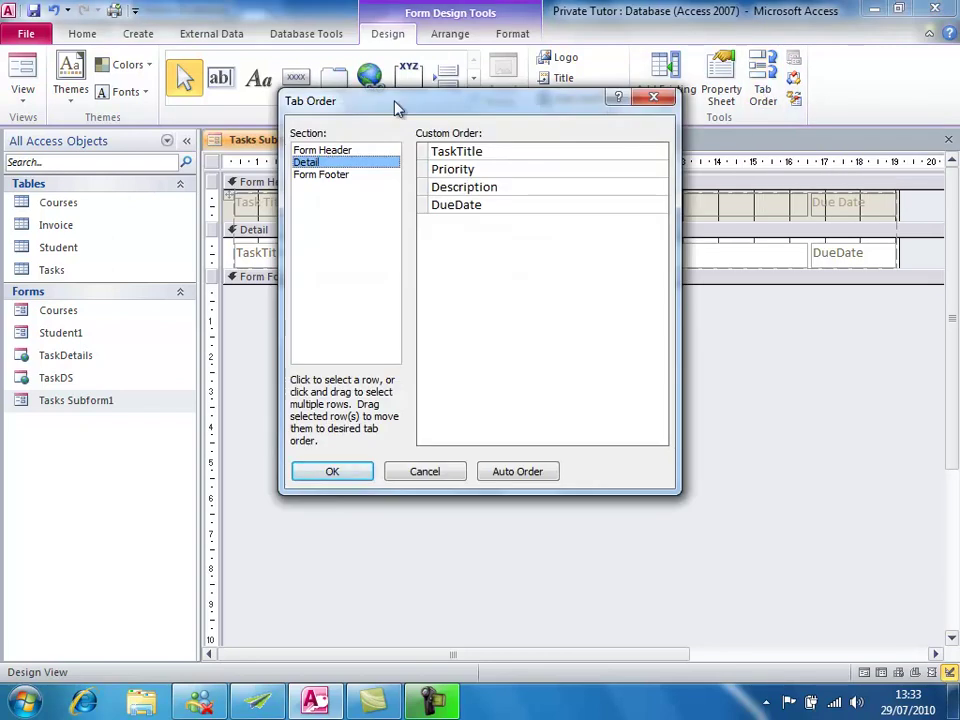
drag(398, 108, 633, 272)
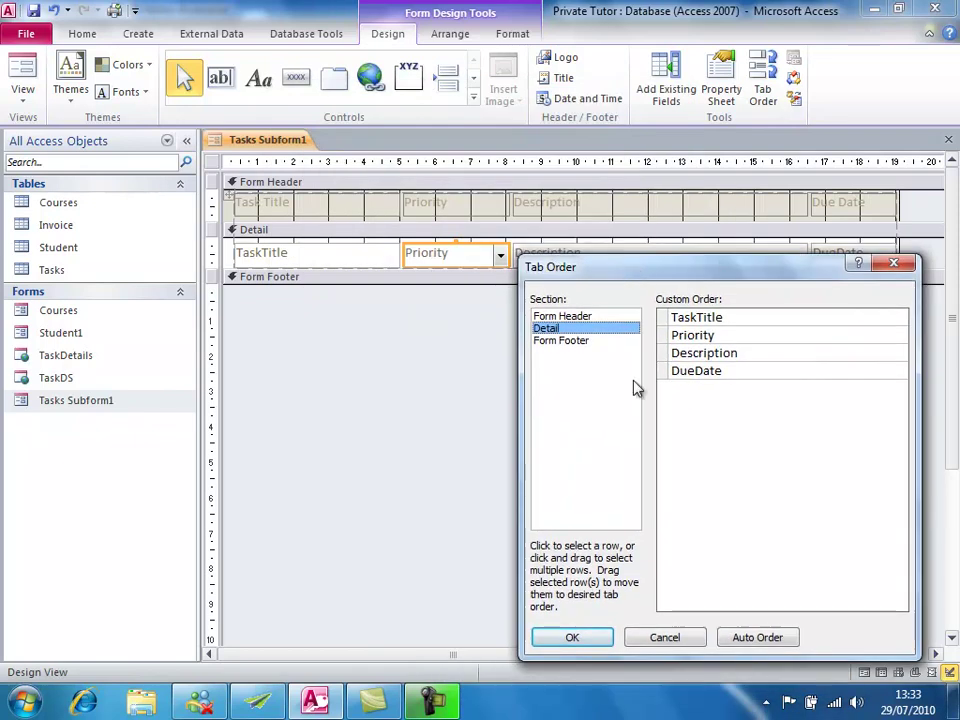
click(566, 317)
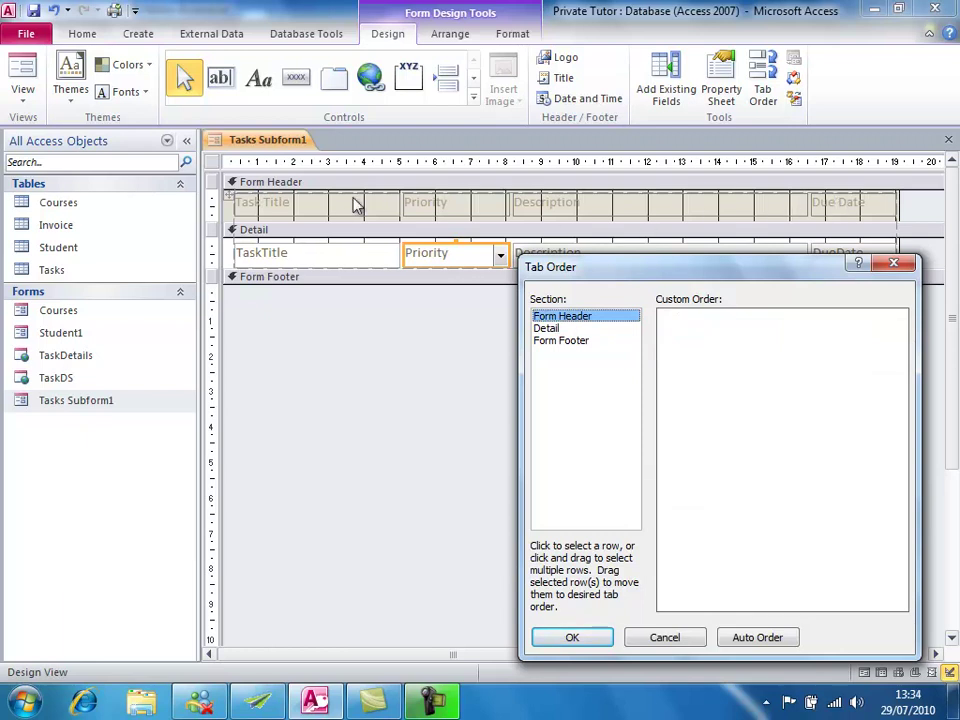
click(566, 343)
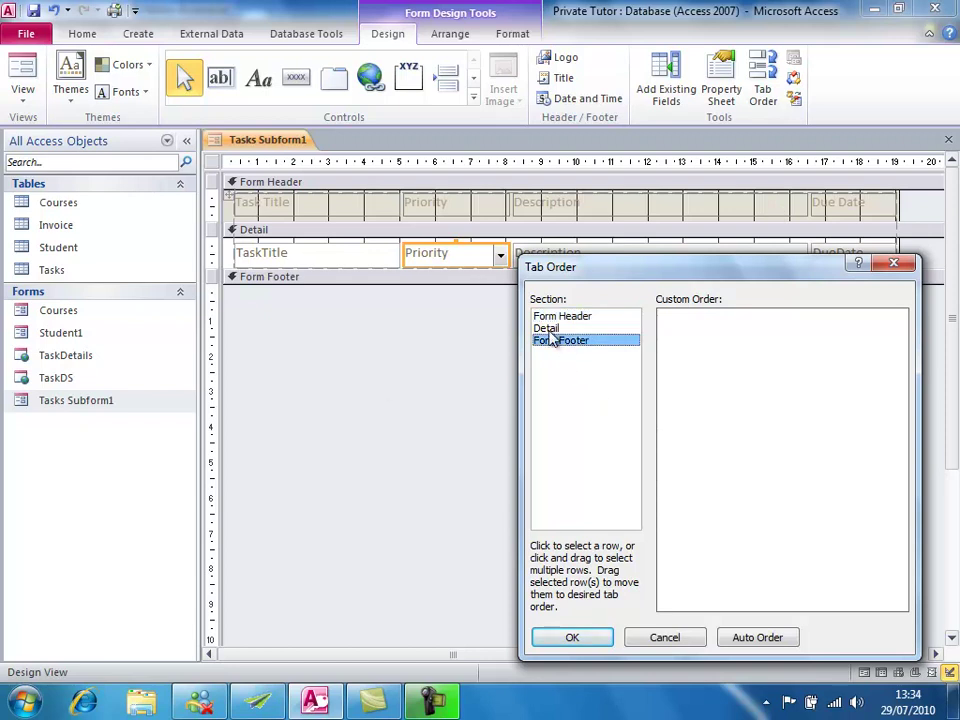
click(549, 331)
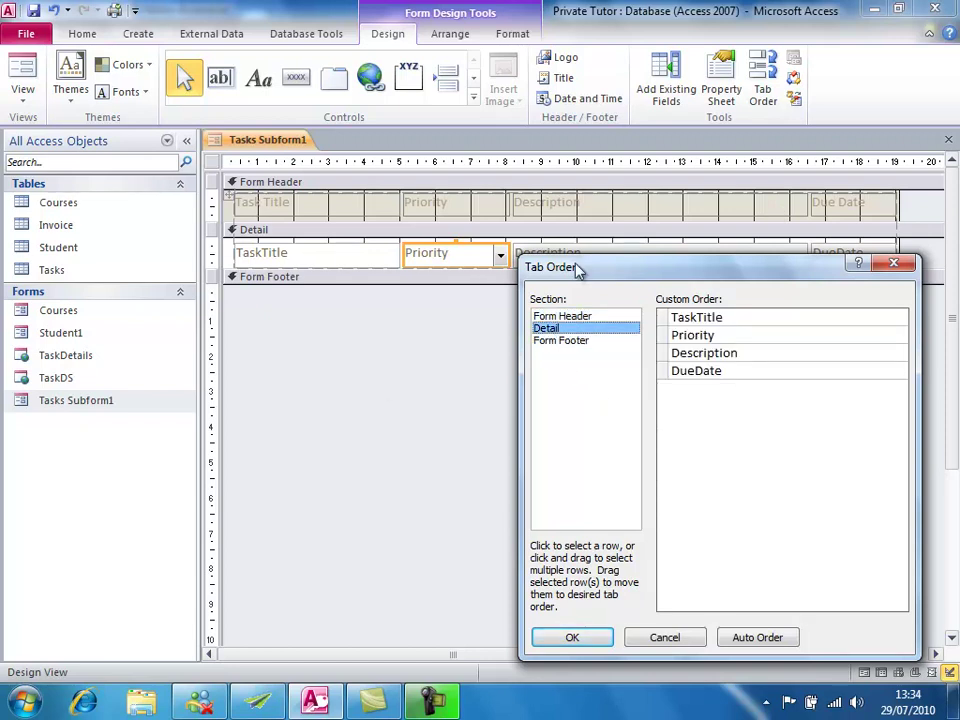
drag(614, 268, 450, 292)
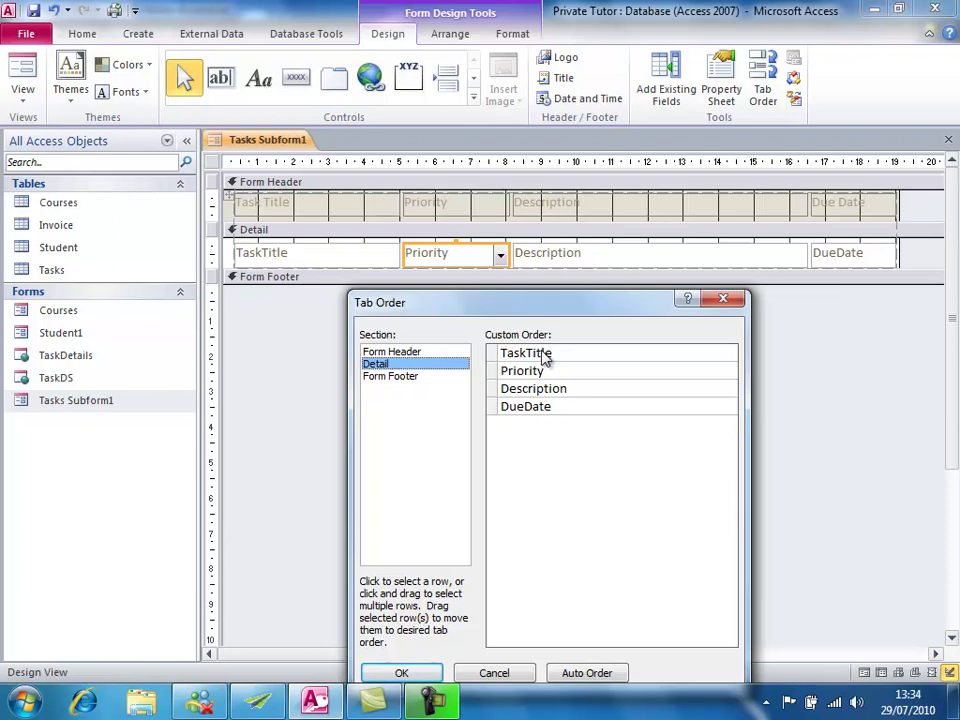
click(493, 388)
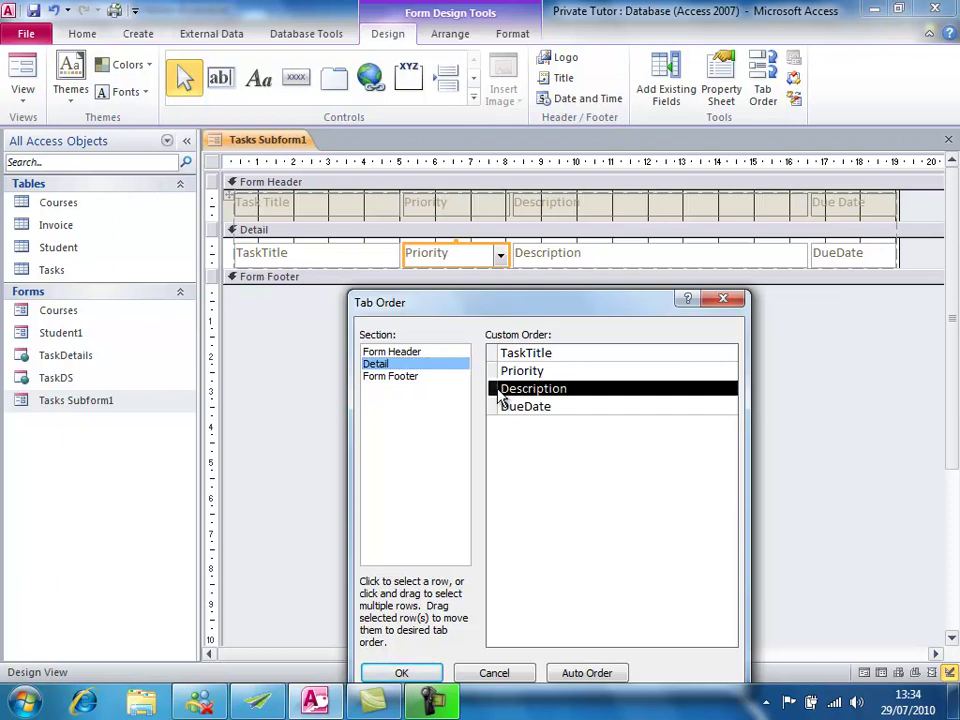
mouse_move(496, 390)
mouse_down()
mouse_move(496, 368)
mouse_move(495, 410)
mouse_move(490, 397)
mouse_up()
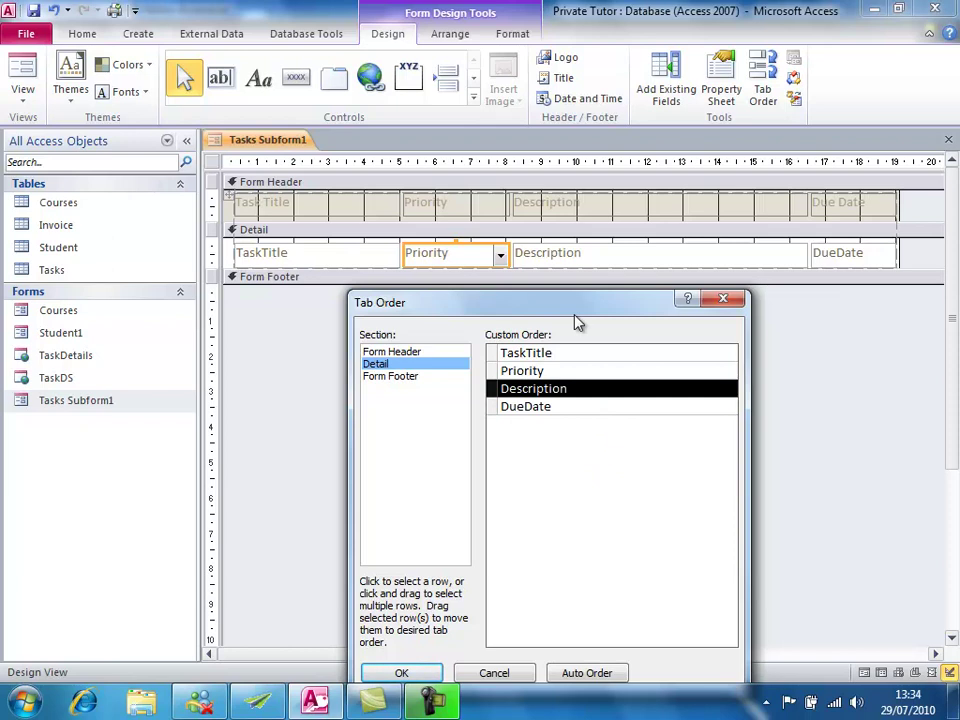
drag(575, 311, 586, 171)
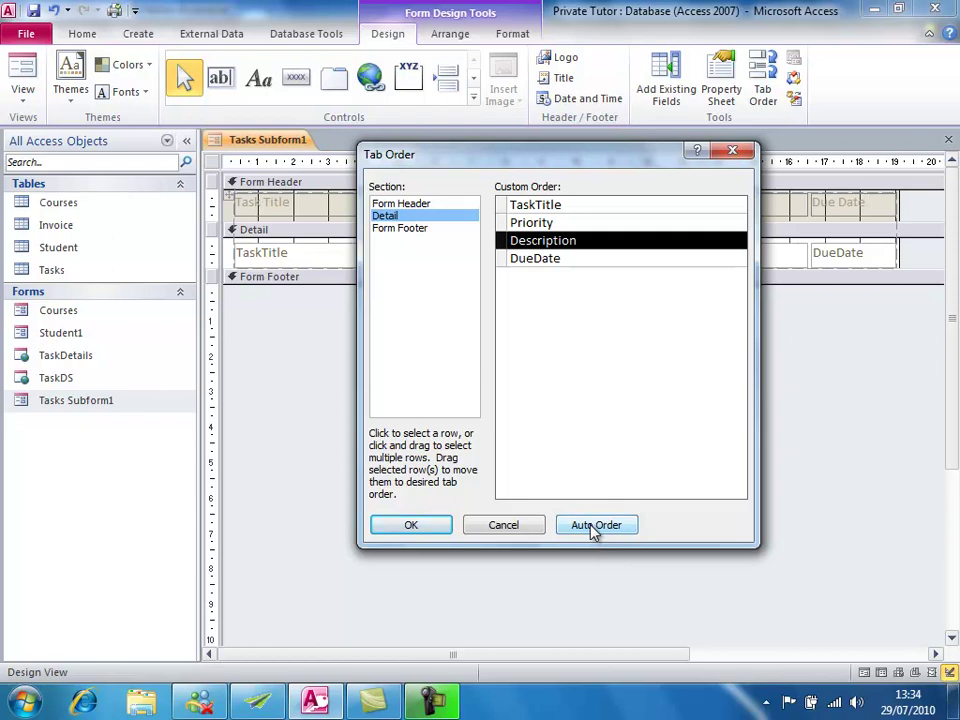
click(503, 525)
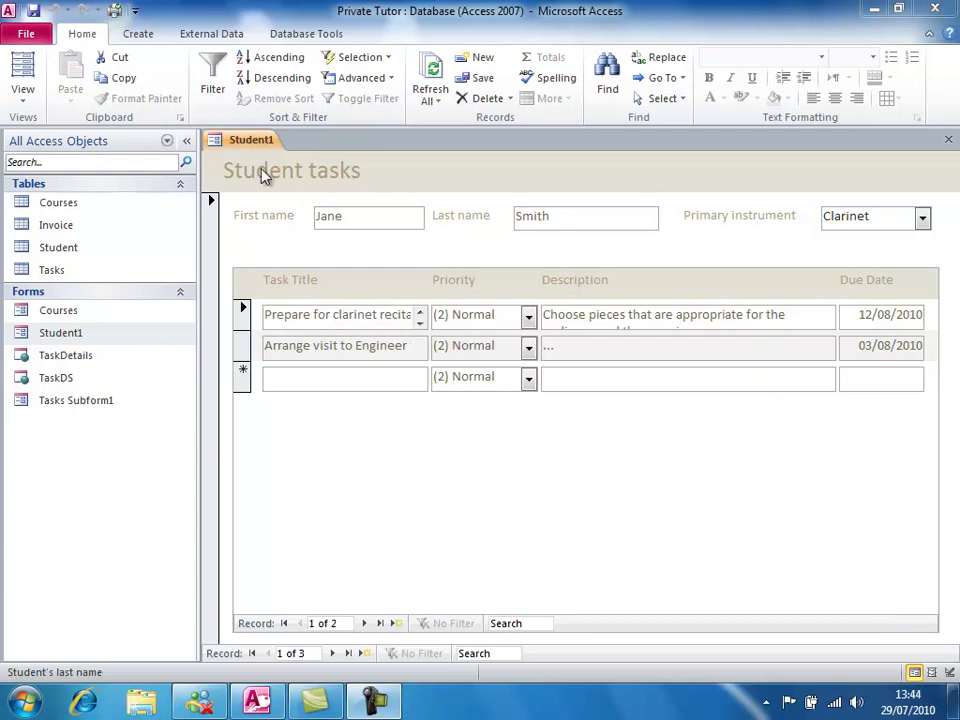
- Switch the Student1 tab to Design View and browse the Controls gallery
right_click(250, 144)
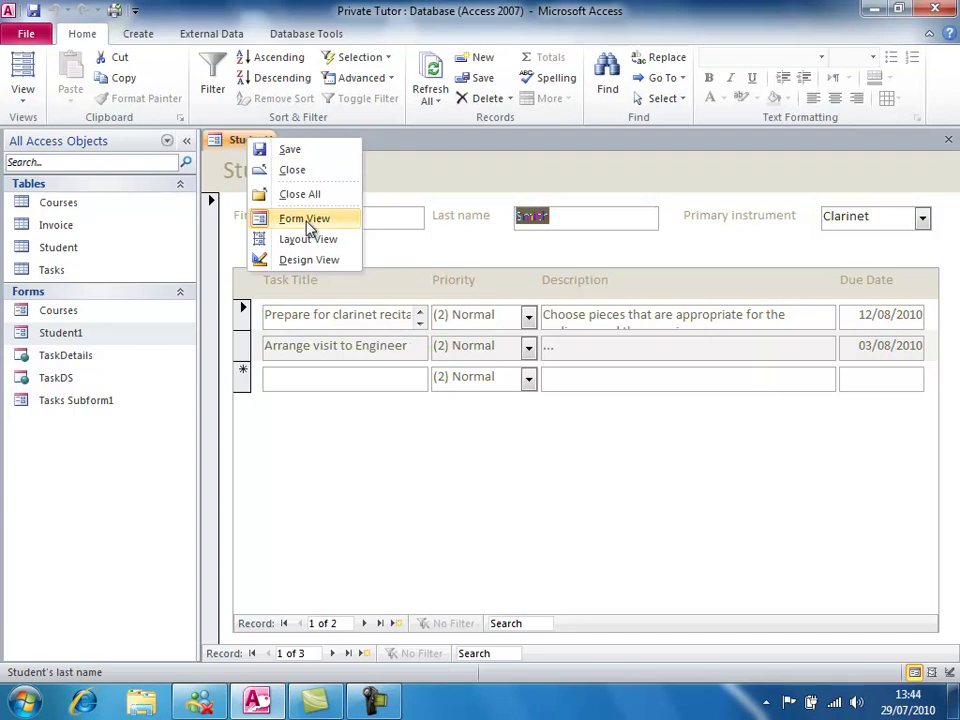
click(306, 262)
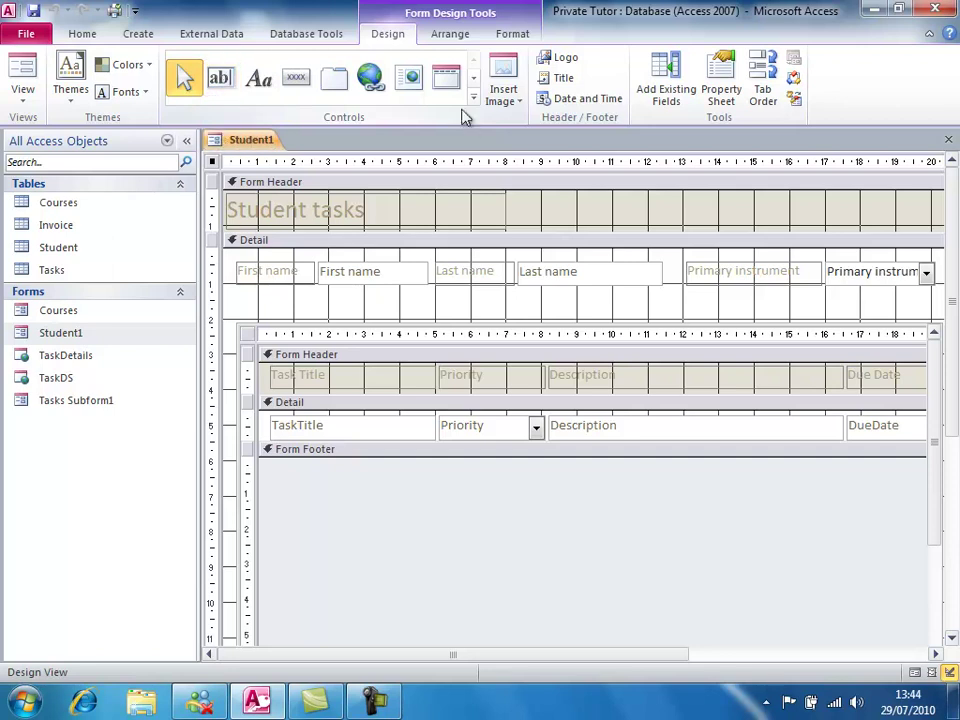
click(474, 79)
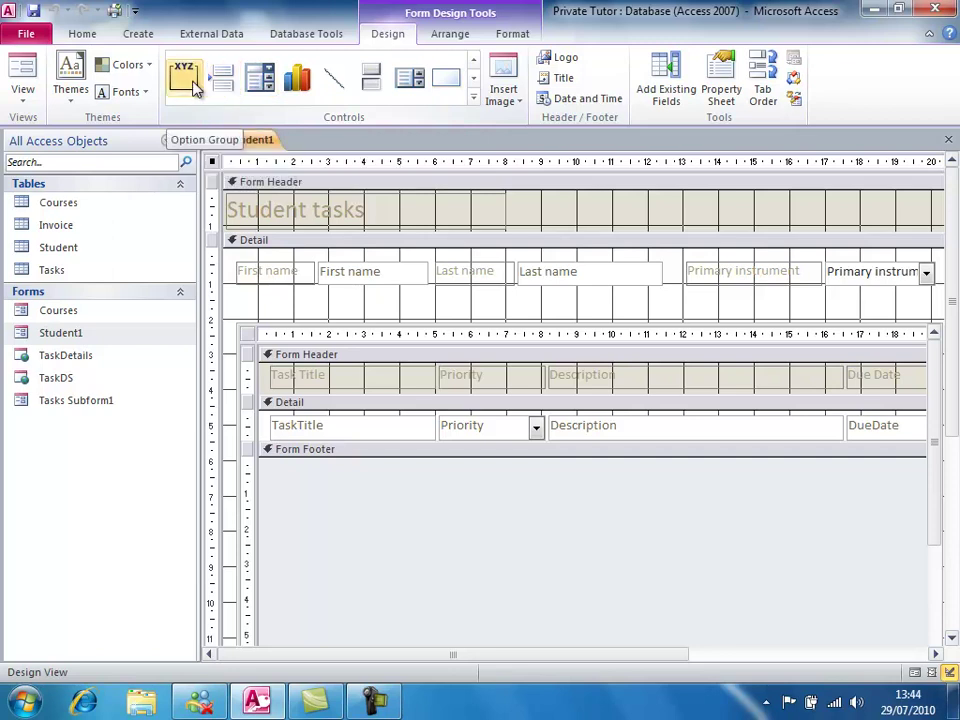
- Draw a 'Tasks' label below the name fields, then preview Student1 in Form View
click(475, 61)
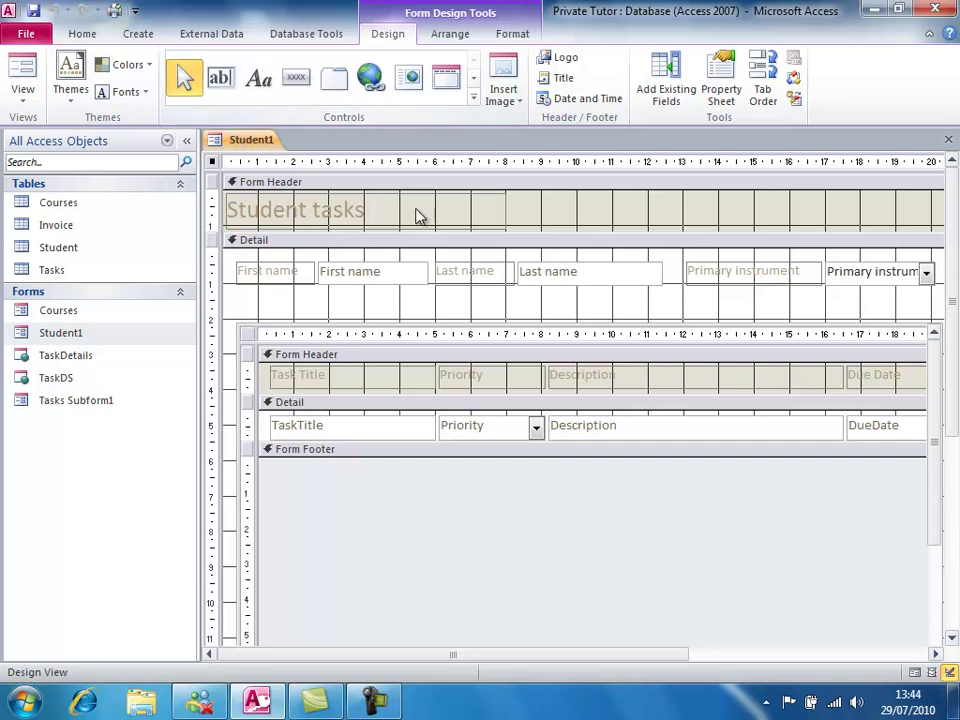
click(259, 79)
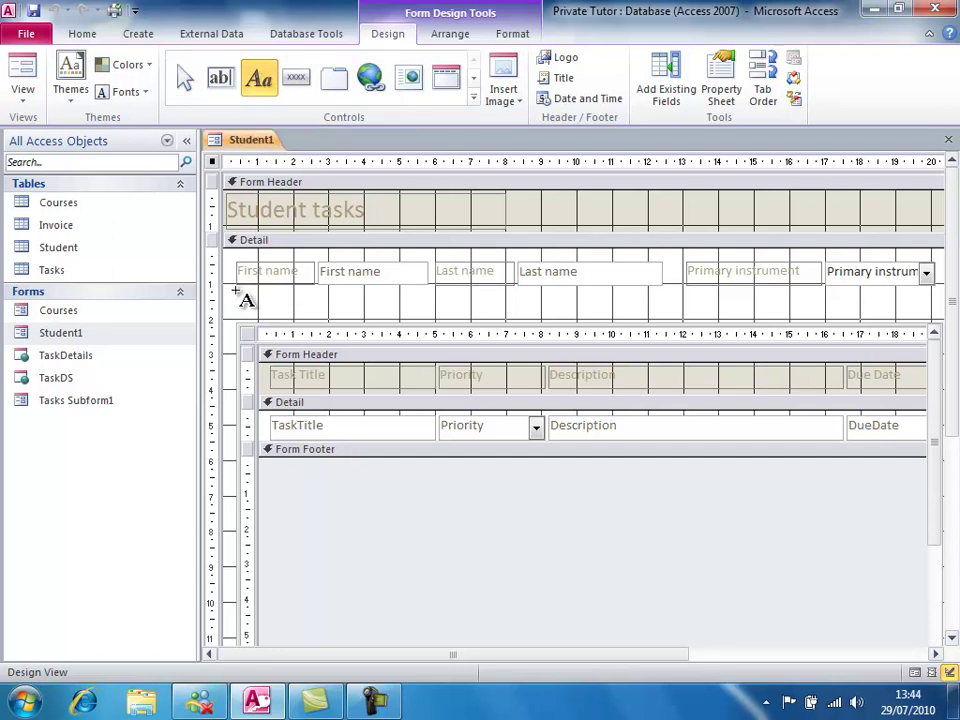
click(240, 294)
drag(241, 296, 363, 311)
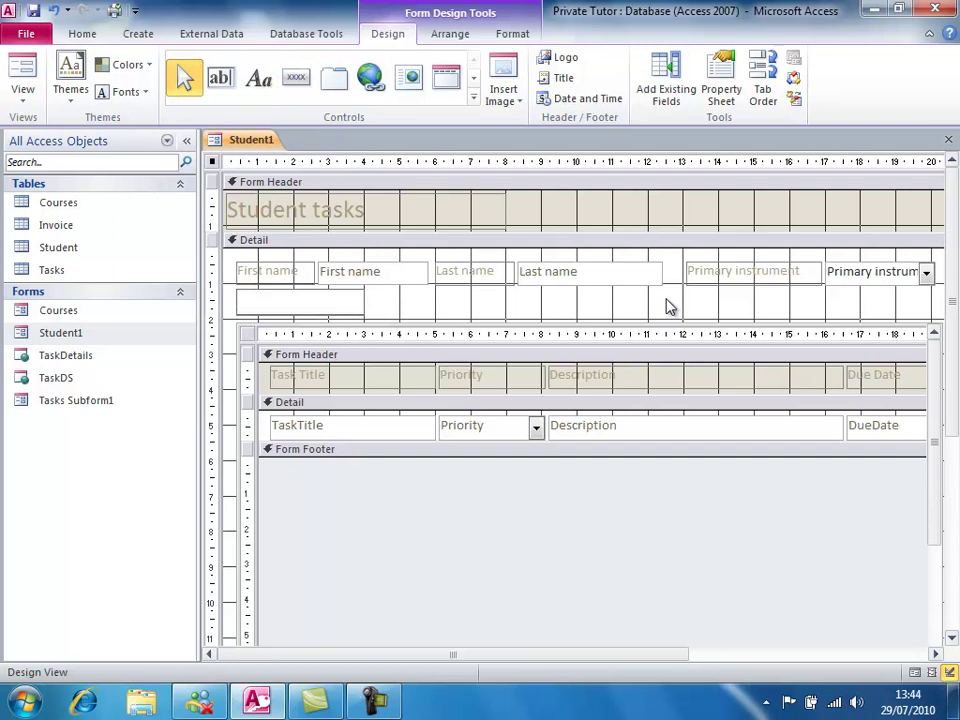
text(Tasks)
click(400, 240)
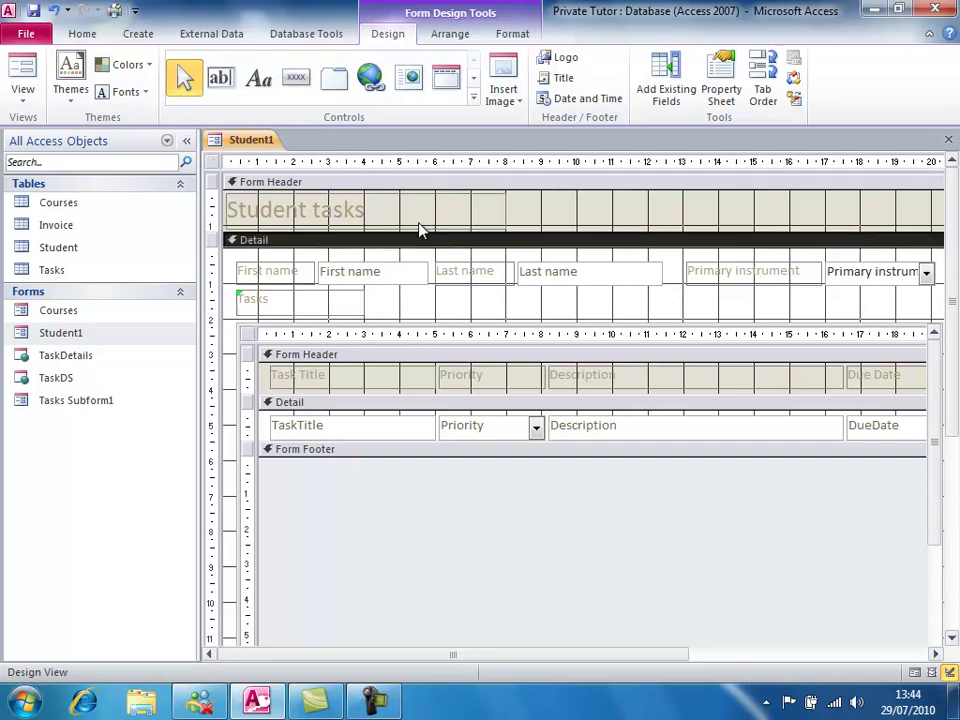
right_click(258, 143)
click(296, 223)
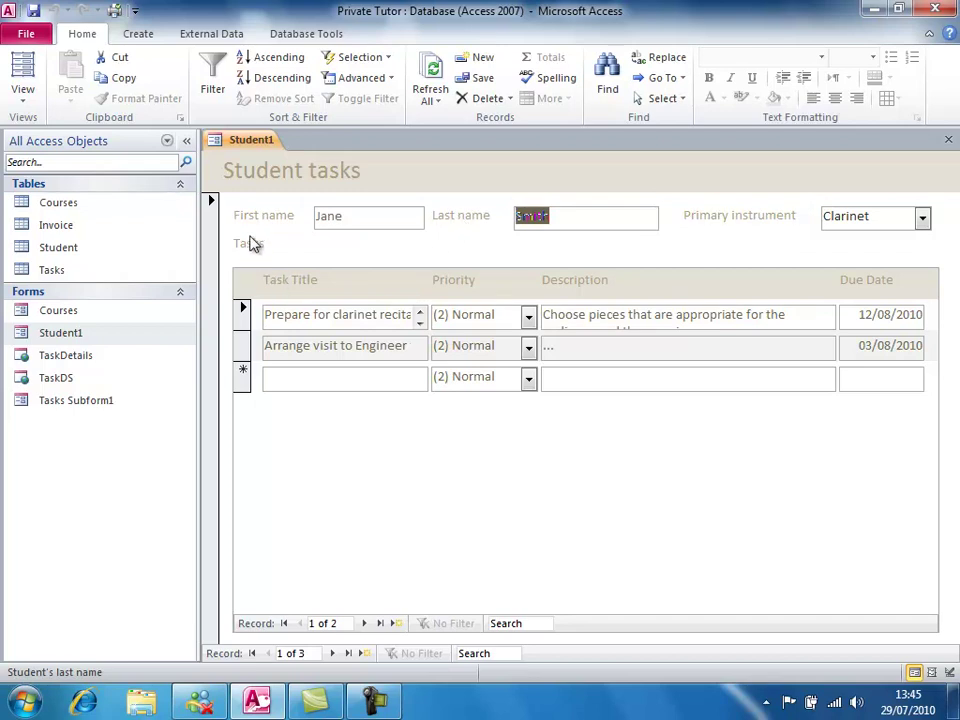
- Return Student1 to Design View and select the text of the Tasks label
right_click(257, 141)
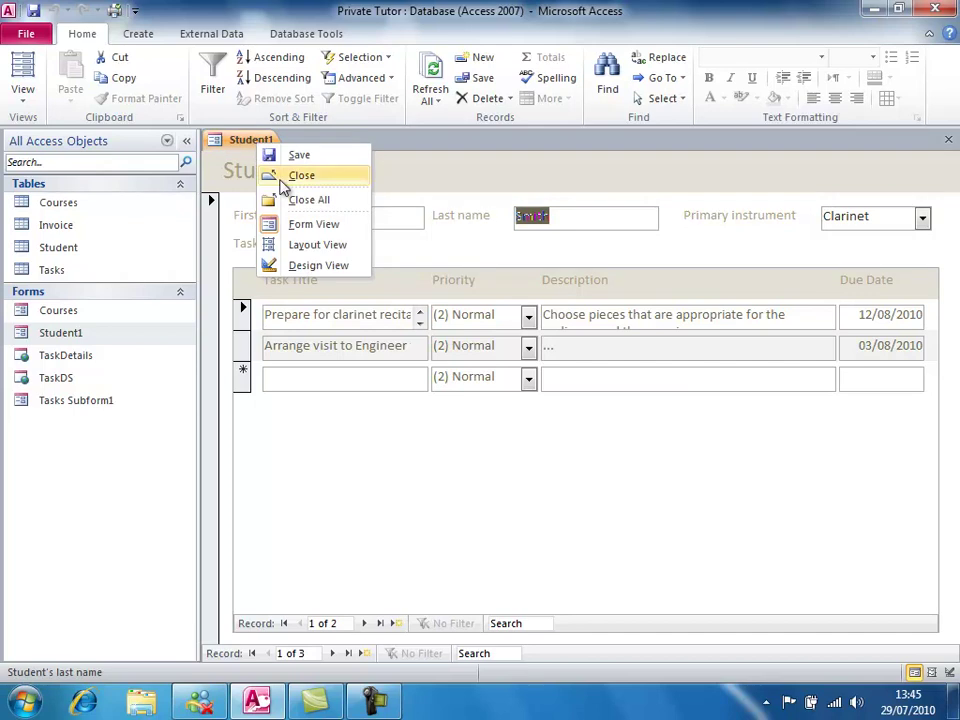
click(298, 266)
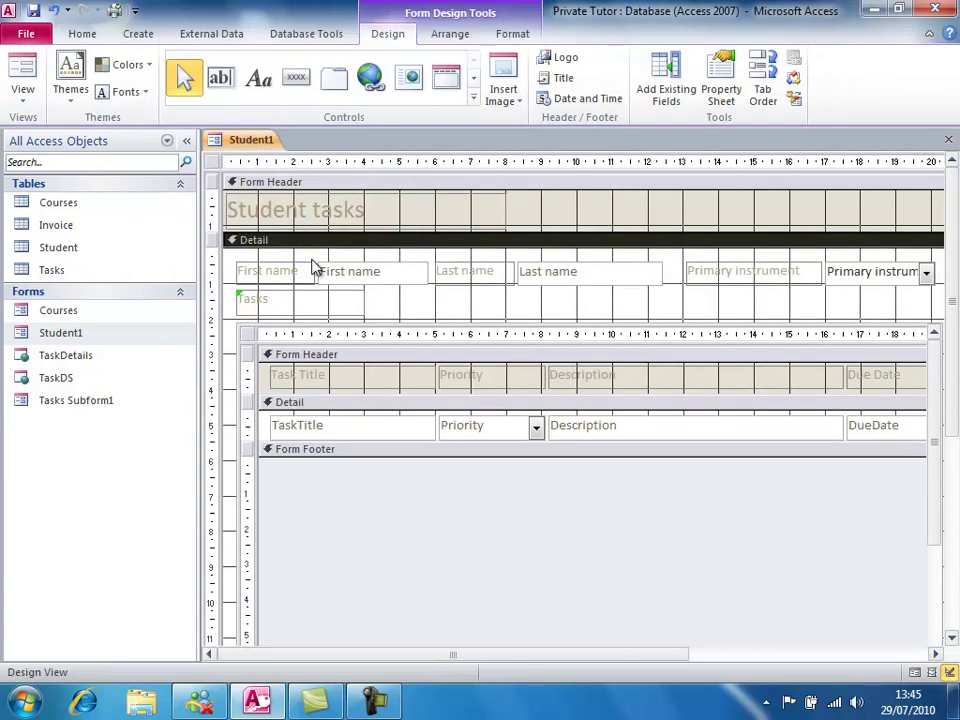
click(514, 36)
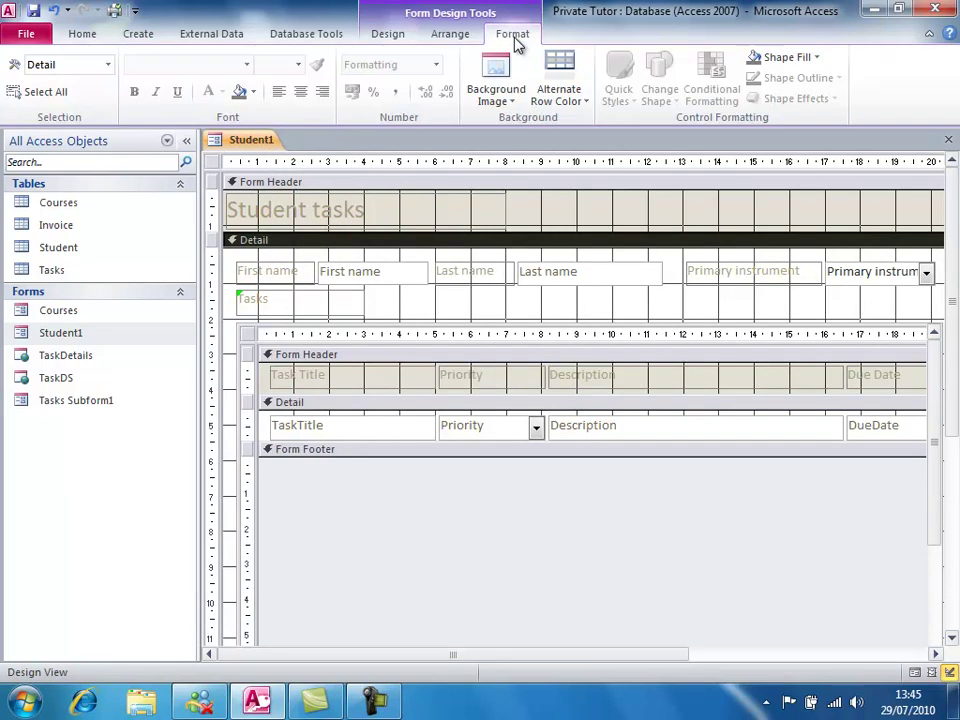
click(283, 300)
click(293, 300)
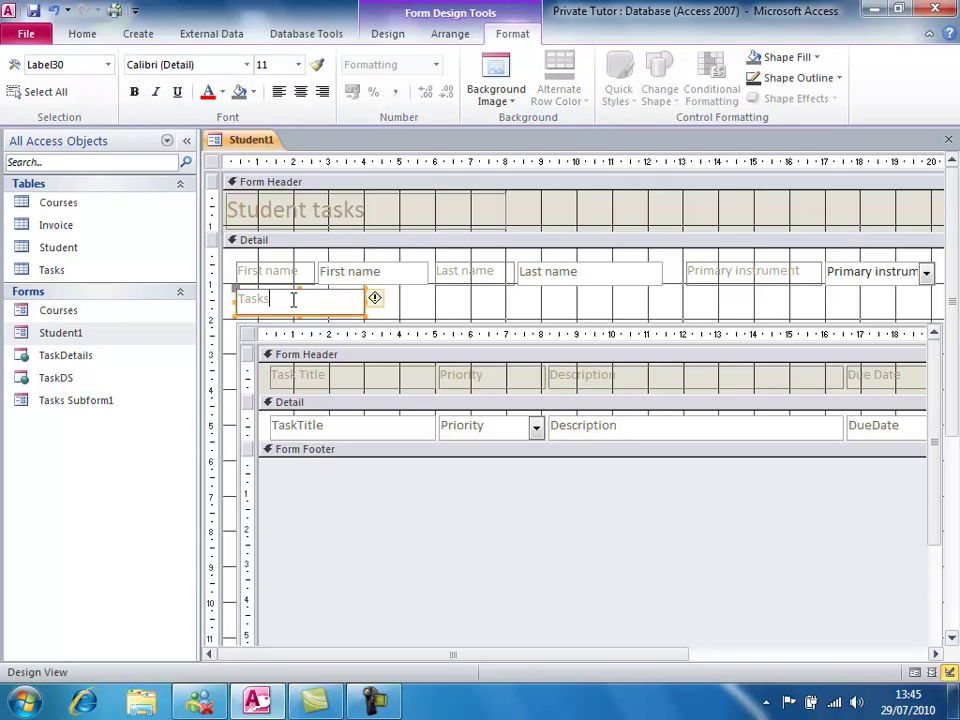
double_click(293, 300)
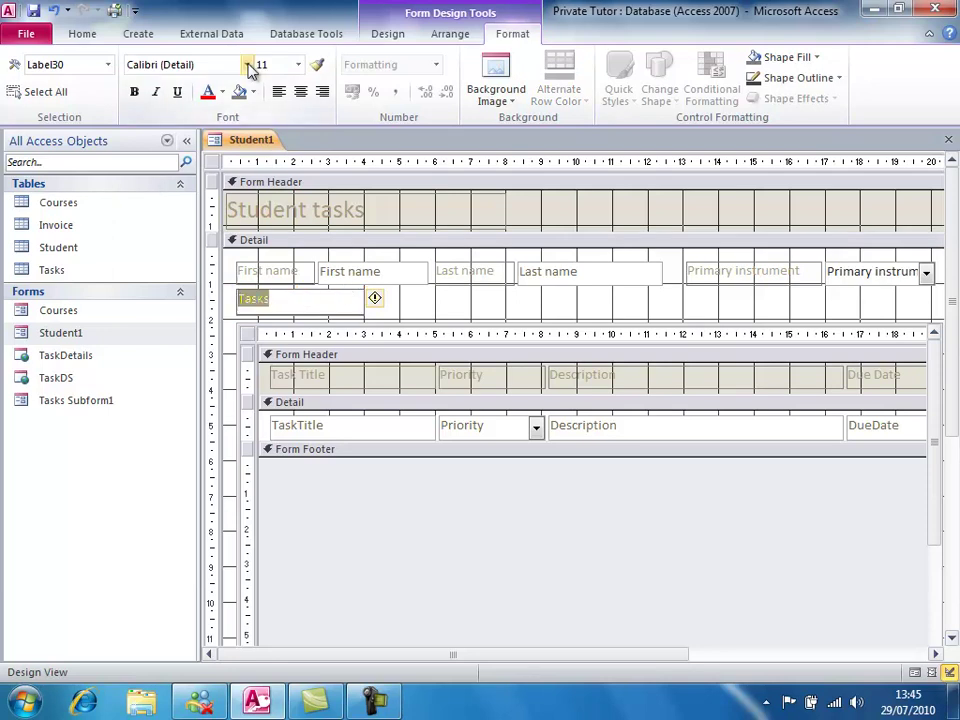
- Format the Tasks label as 16-point bold, stretch it across the form, and centre it
click(297, 65)
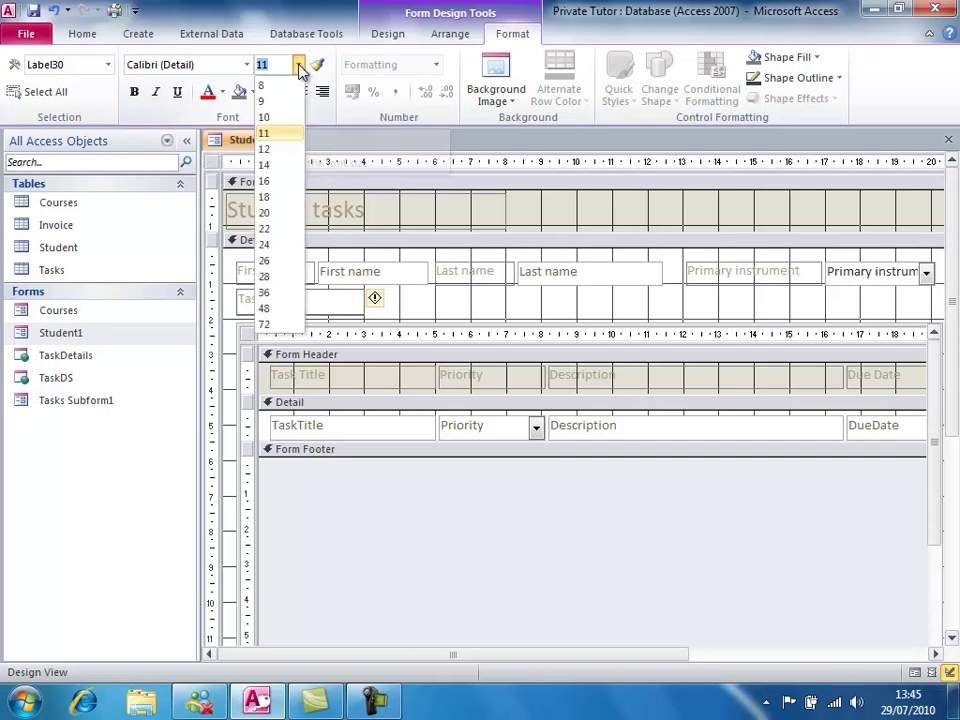
click(275, 184)
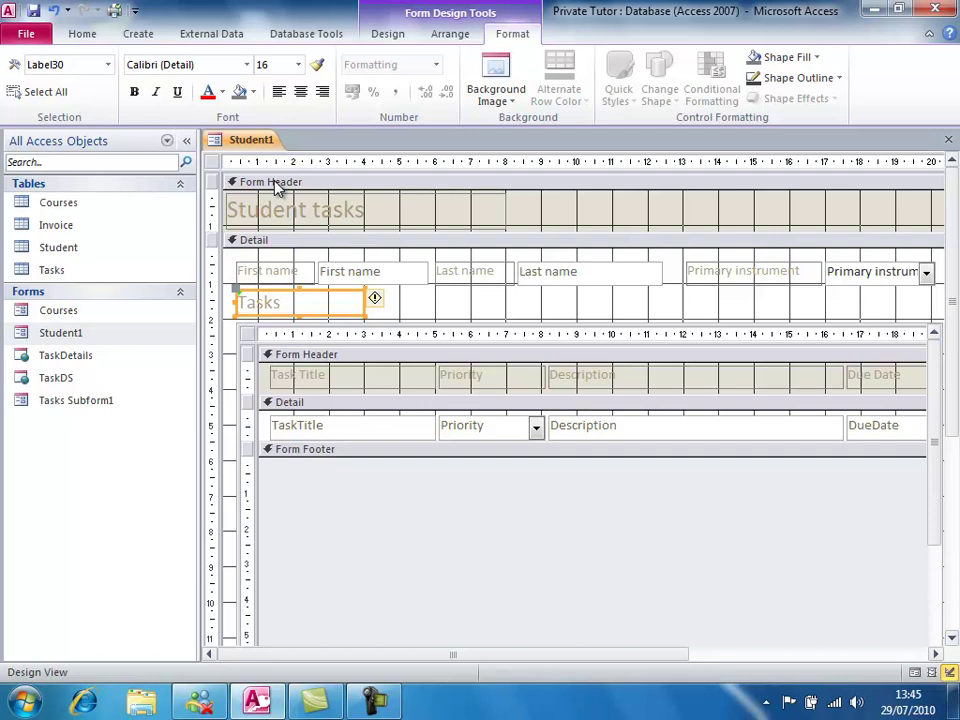
click(135, 92)
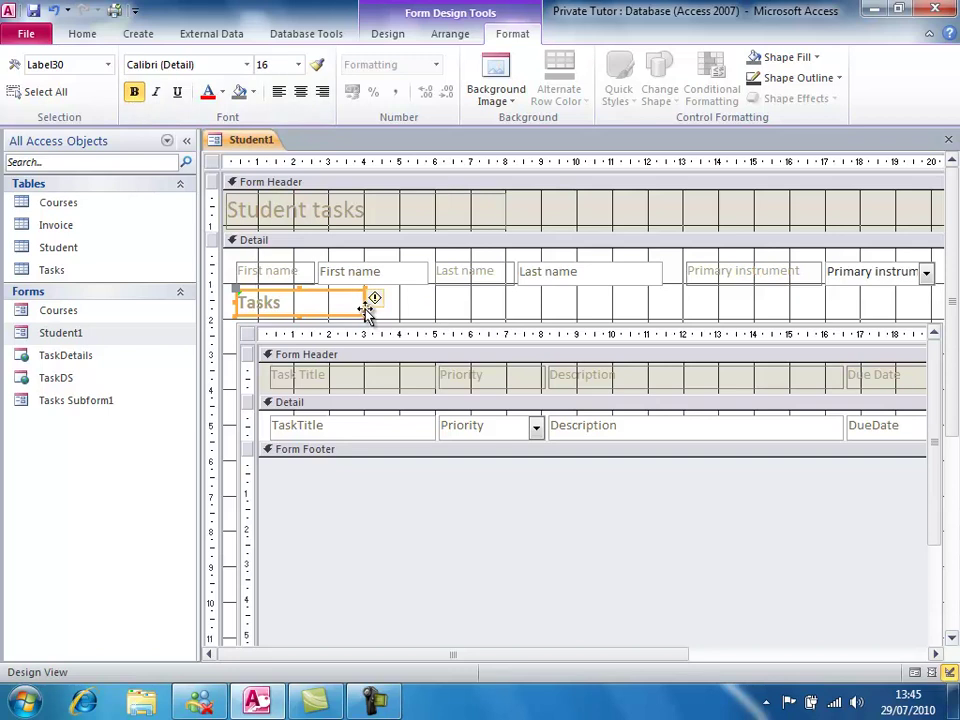
drag(368, 300, 940, 302)
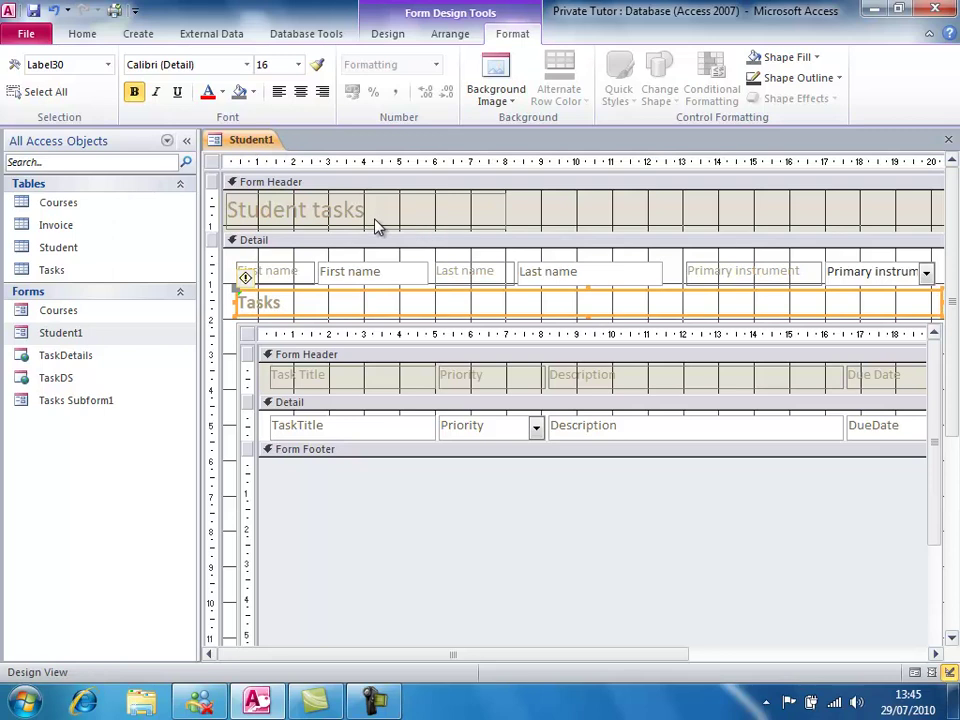
click(301, 93)
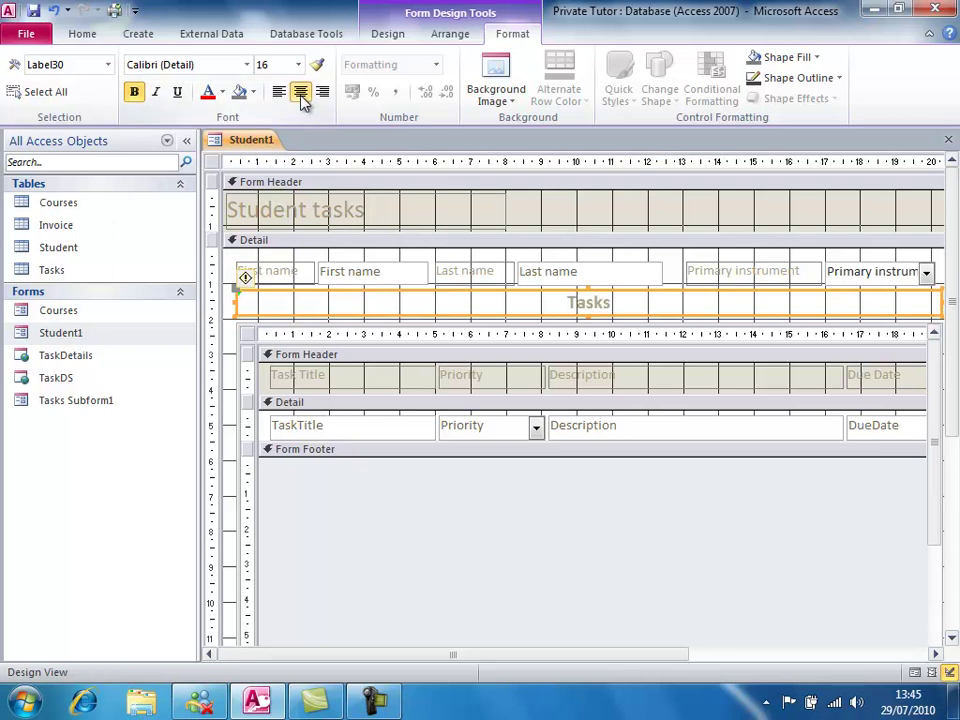
- Change Student1's view, then choose the Check Box control from the expanded Controls gallery
right_click(250, 142)
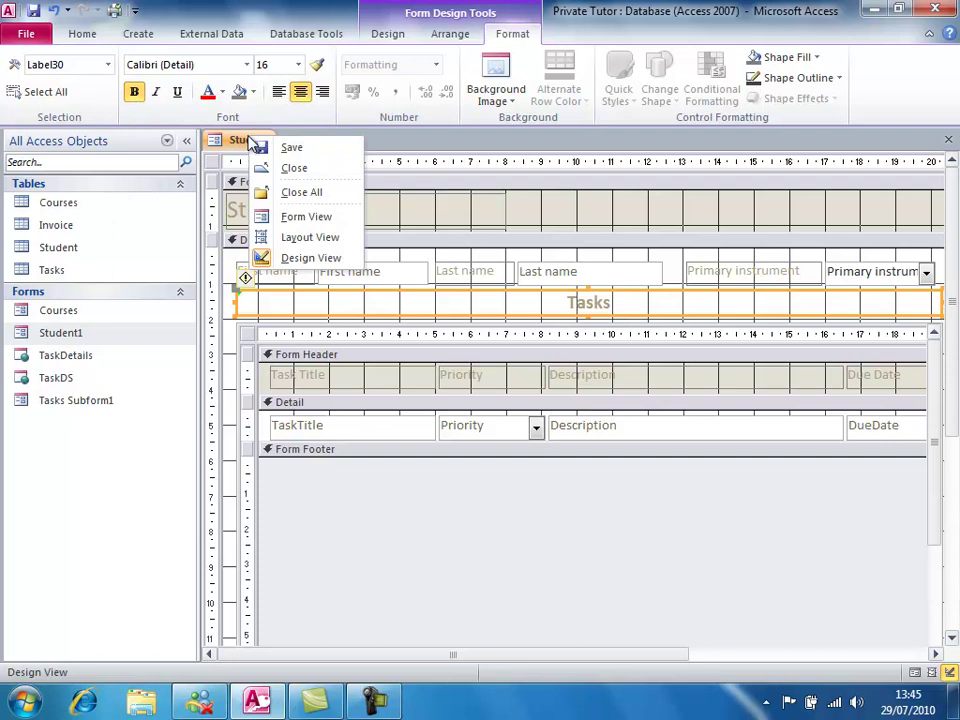
click(289, 218)
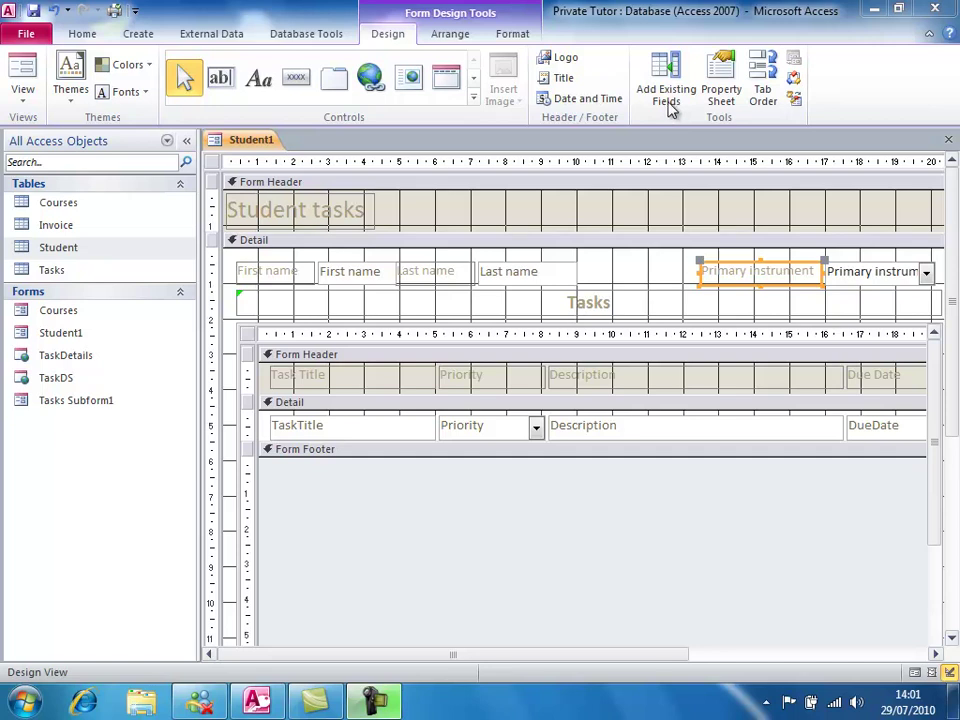
click(476, 80)
click(476, 80)
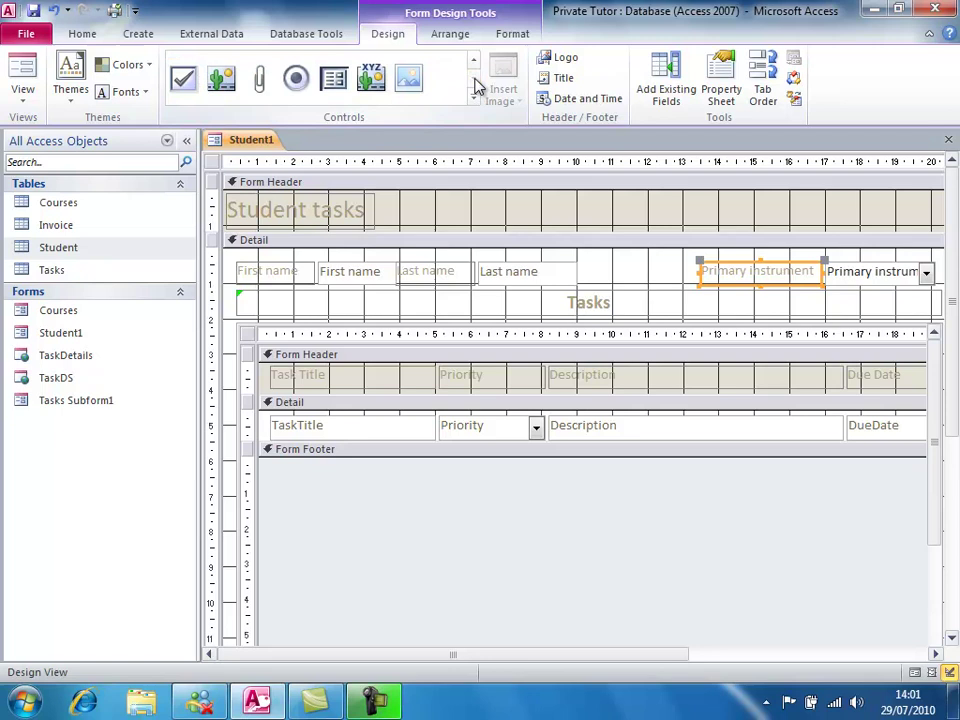
click(183, 80)
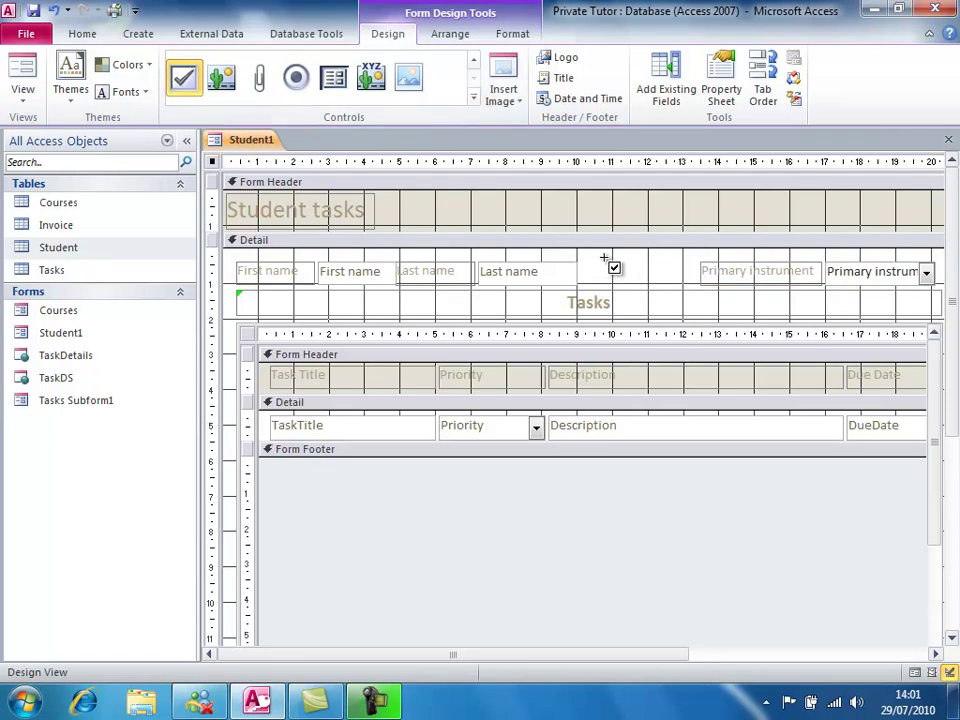
- Draw a new check box (Check44) in the Detail row between Last name and Primary instrument
drag(605, 261, 648, 277)
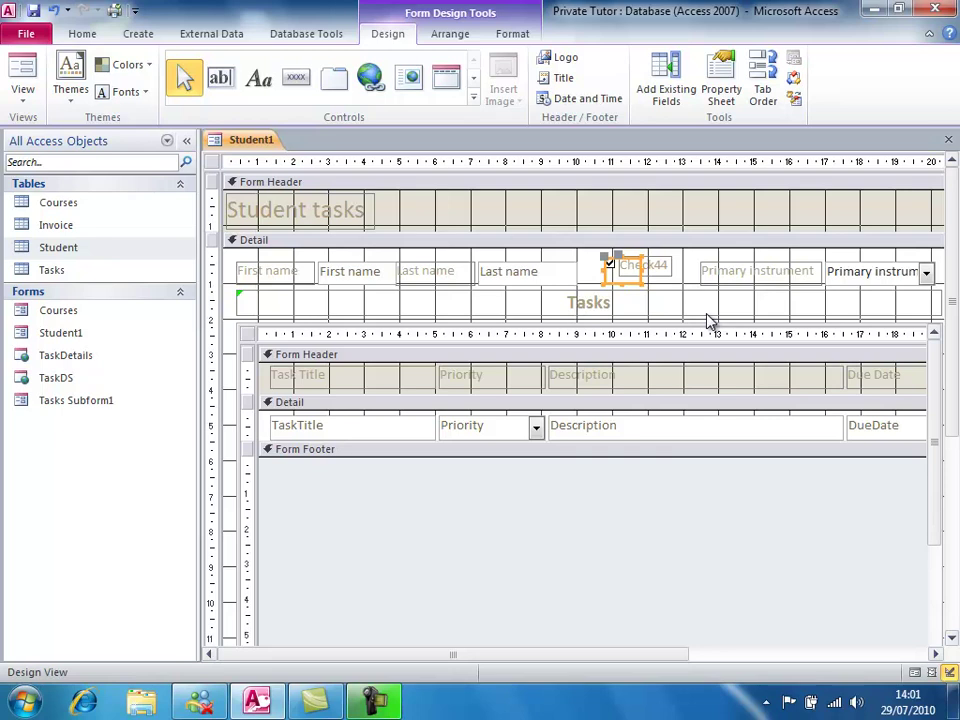
- Set Check44's Control Source to the Theory confirmed field in its property sheet
right_click(613, 265)
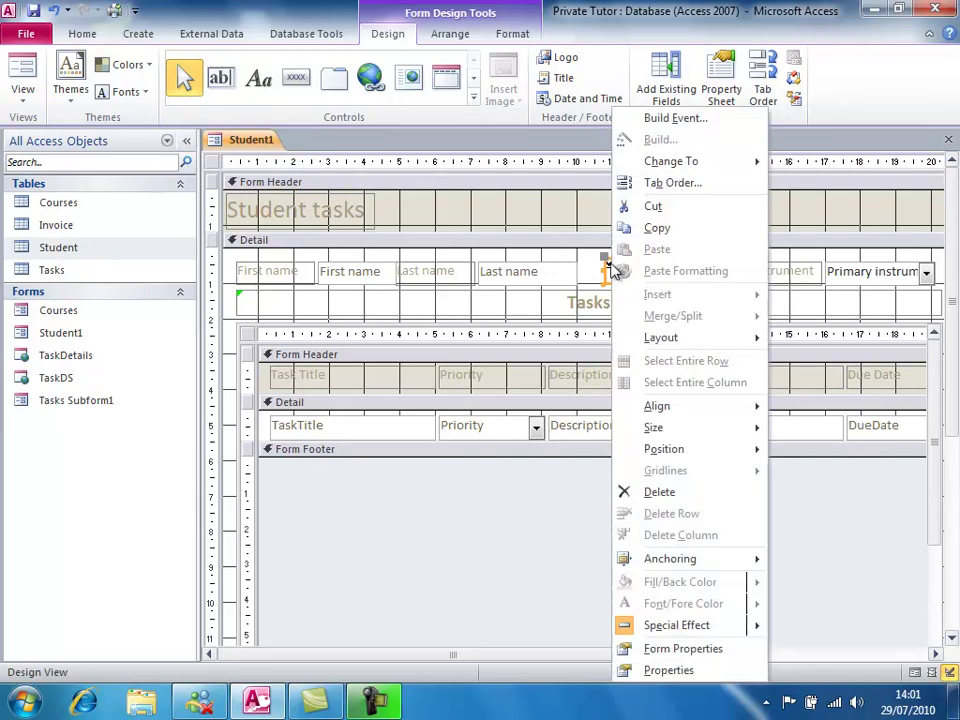
click(668, 670)
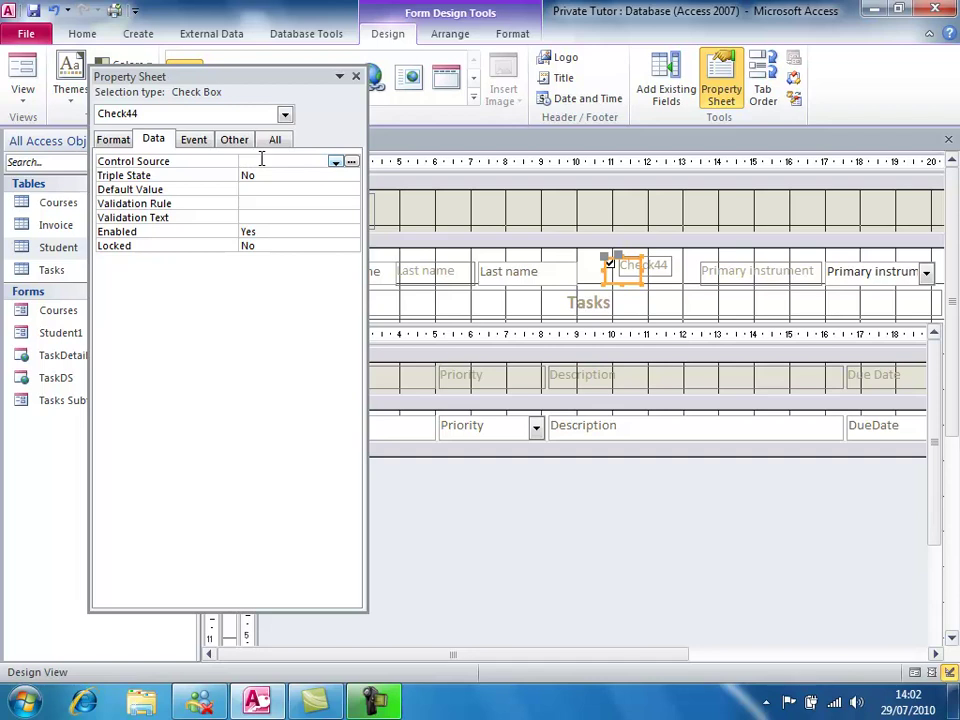
click(335, 163)
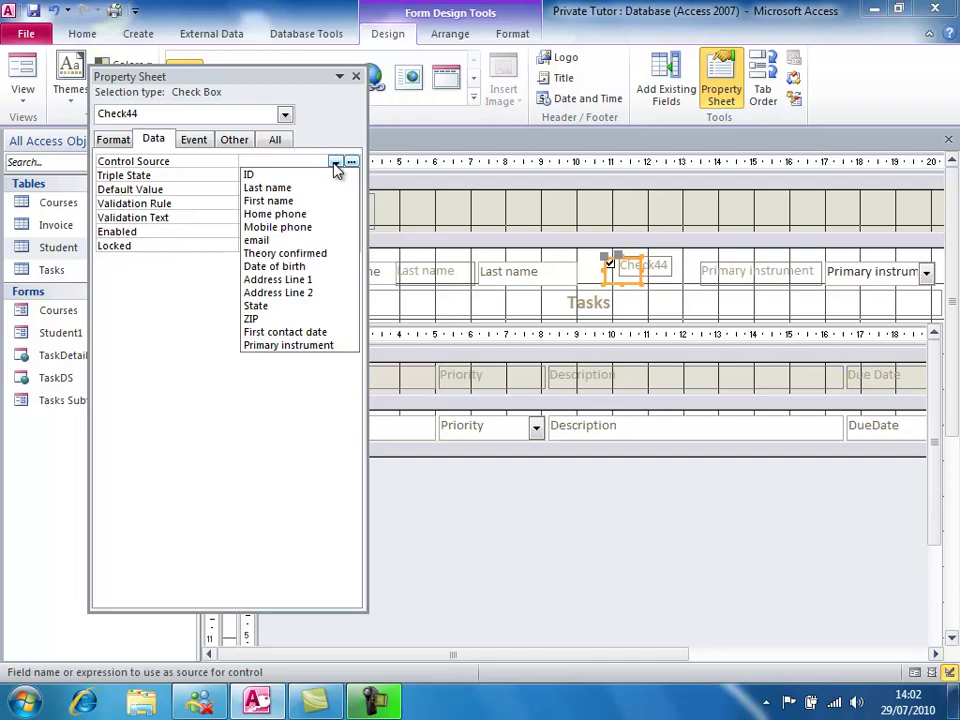
click(310, 256)
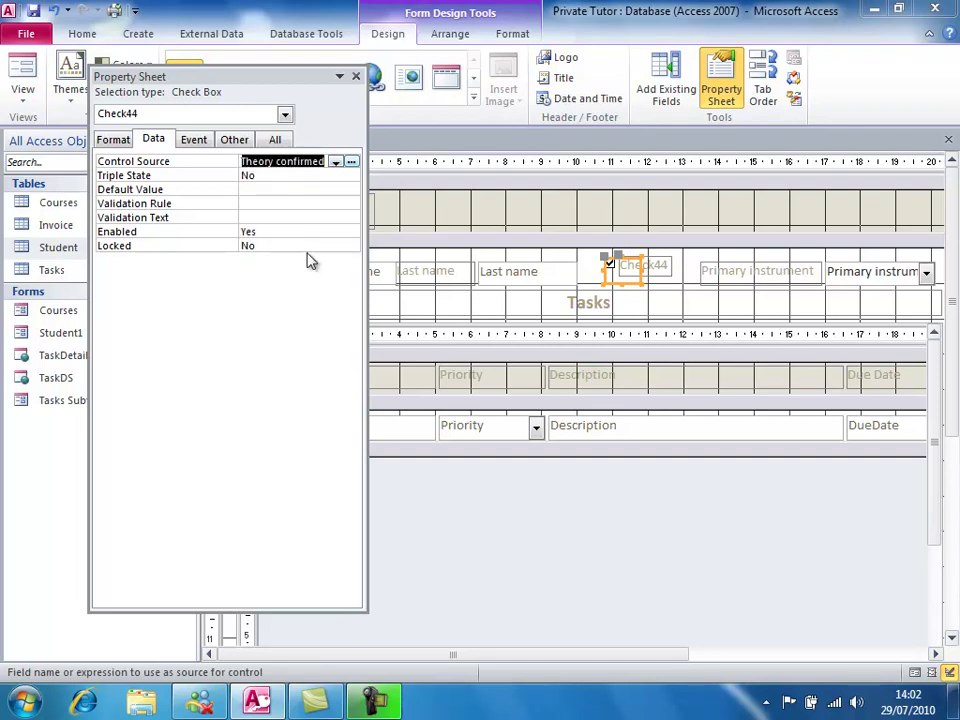
click(355, 76)
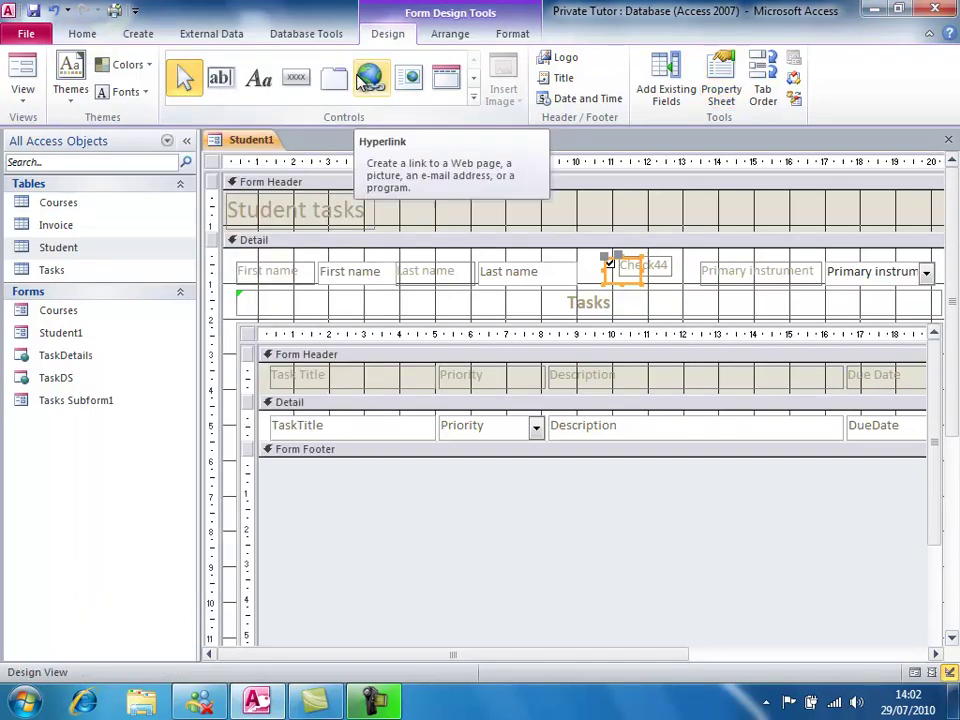
- Switch Student1 to Form View and browse forward and back through the student records
right_click(252, 143)
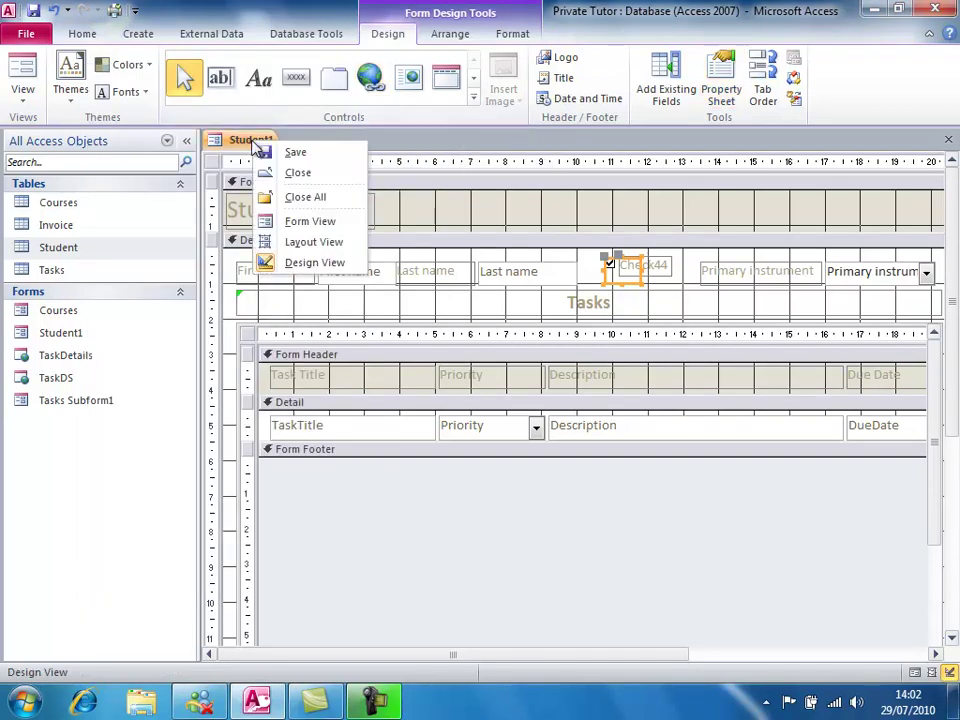
click(297, 224)
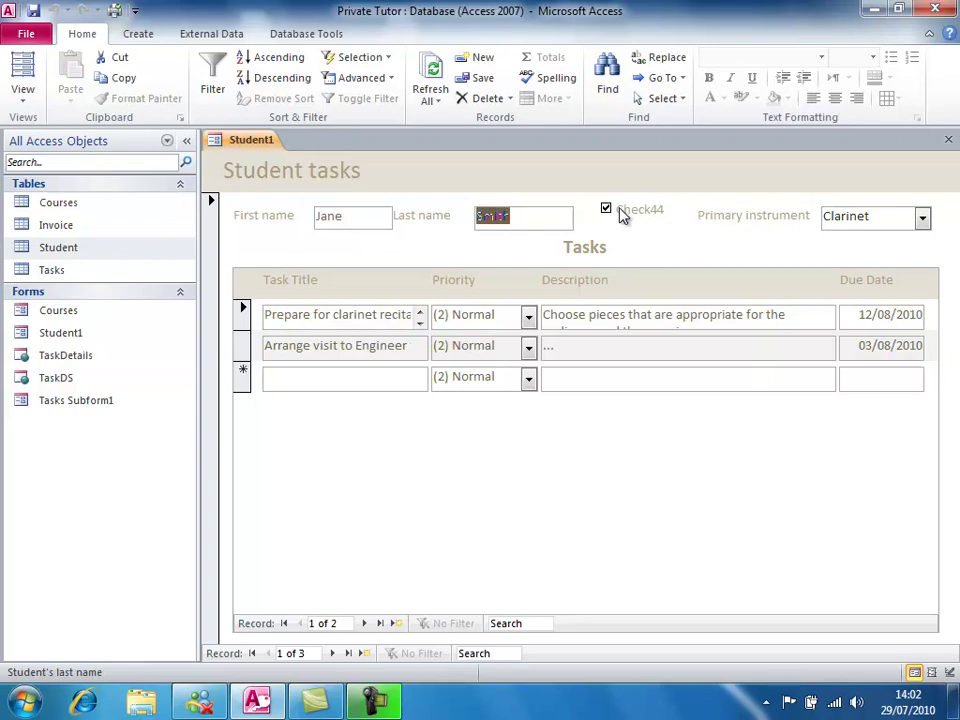
click(334, 655)
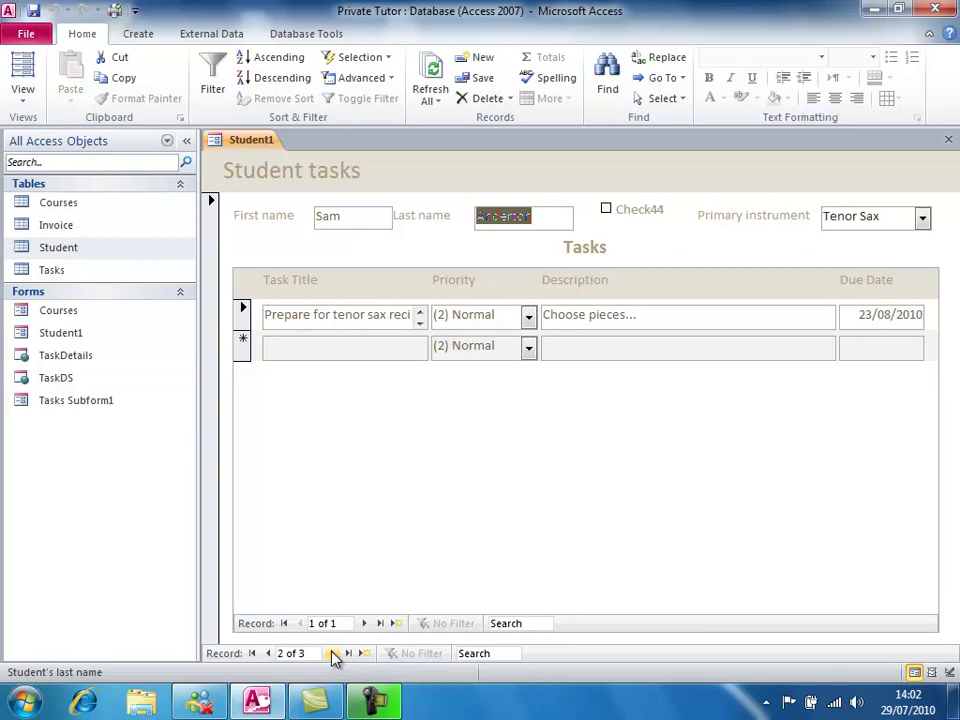
click(334, 655)
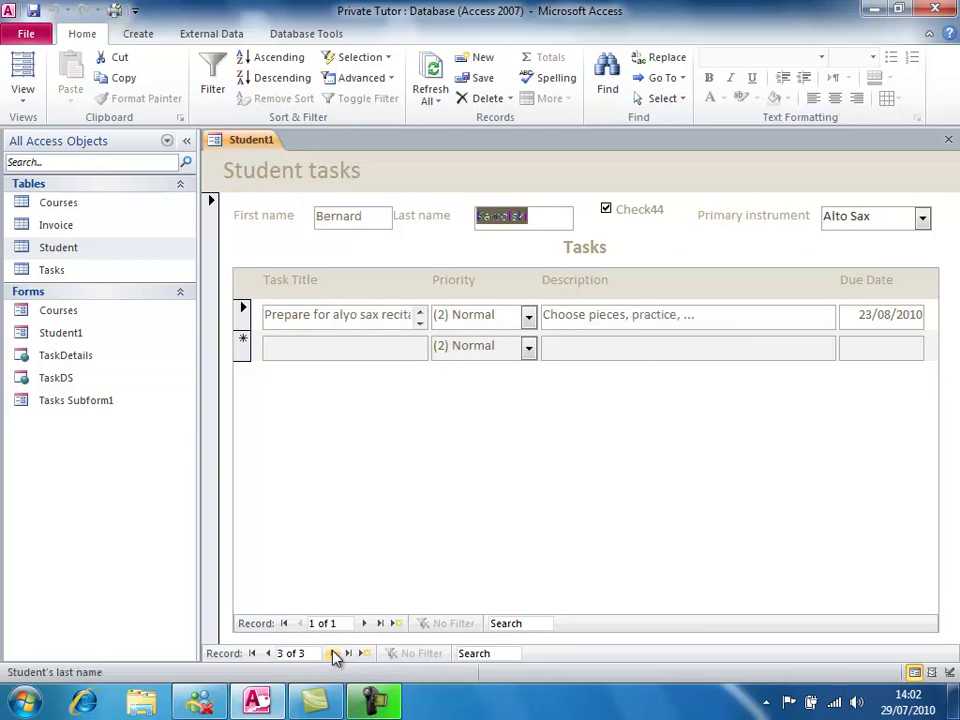
click(269, 655)
click(269, 655)
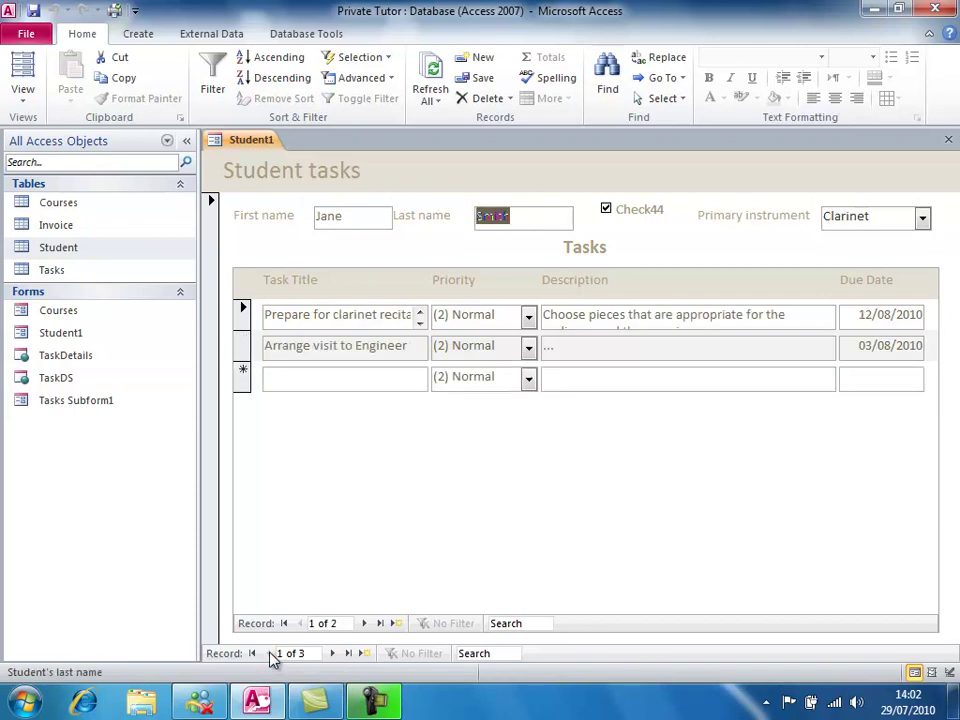
- Tick the new check box on the first and second student records
click(606, 208)
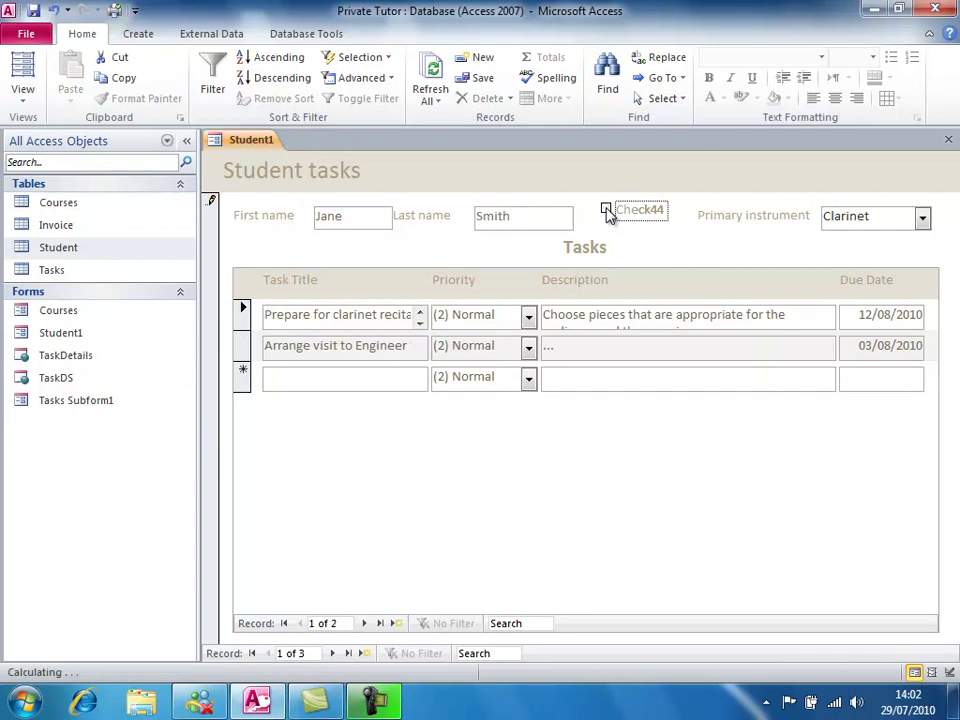
click(332, 653)
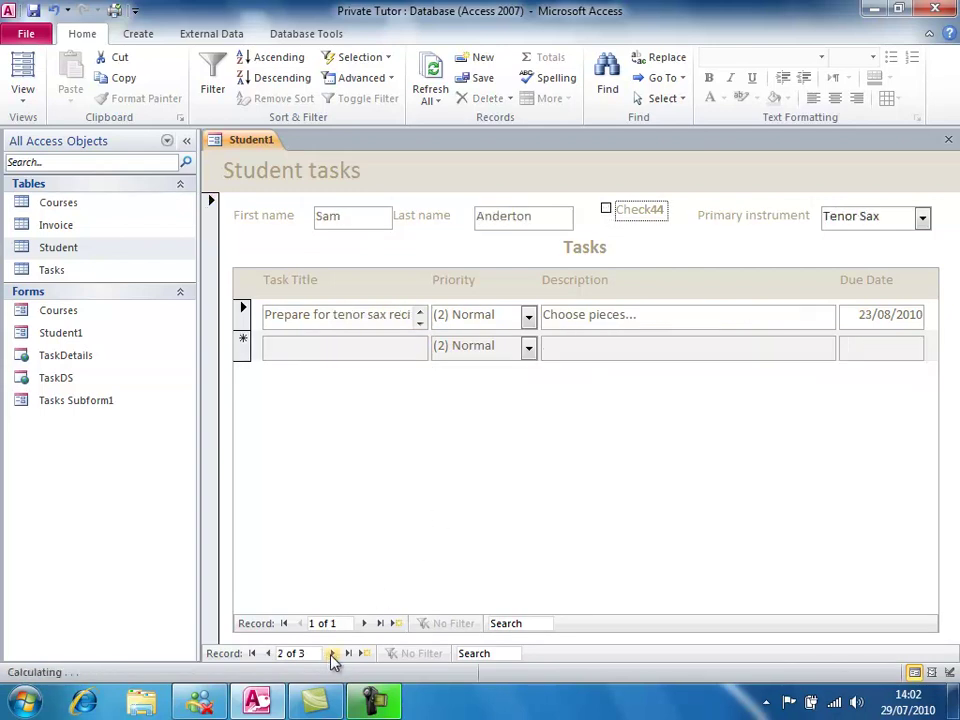
click(606, 209)
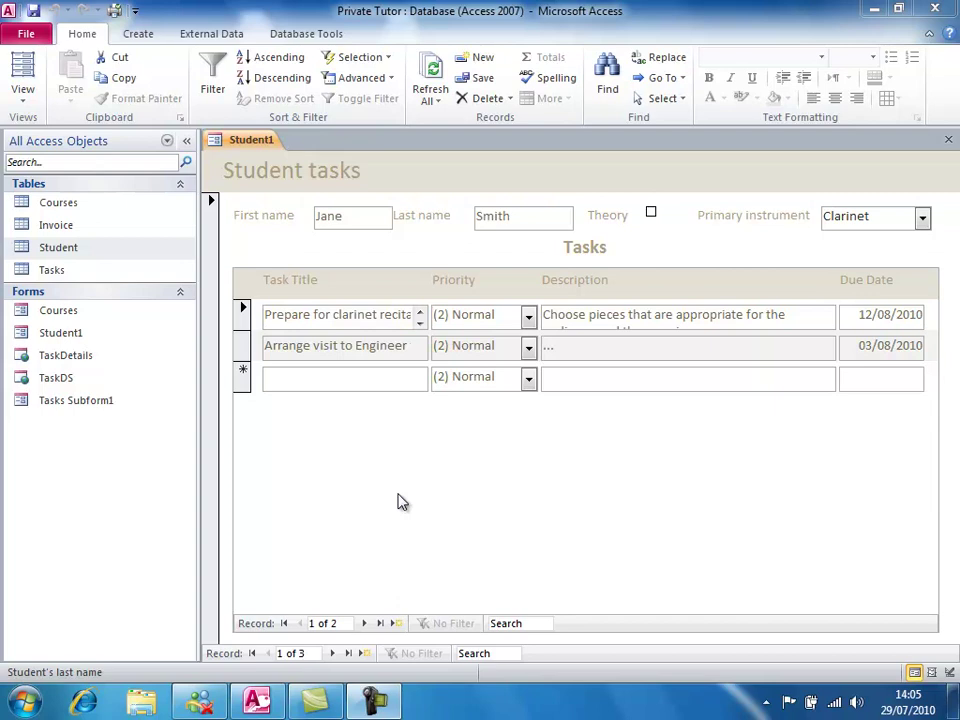
- Return Student1 to Design View and review the First name box's Format properties (Width 2.196cm, Left 2.7cm)
right_click(253, 141)
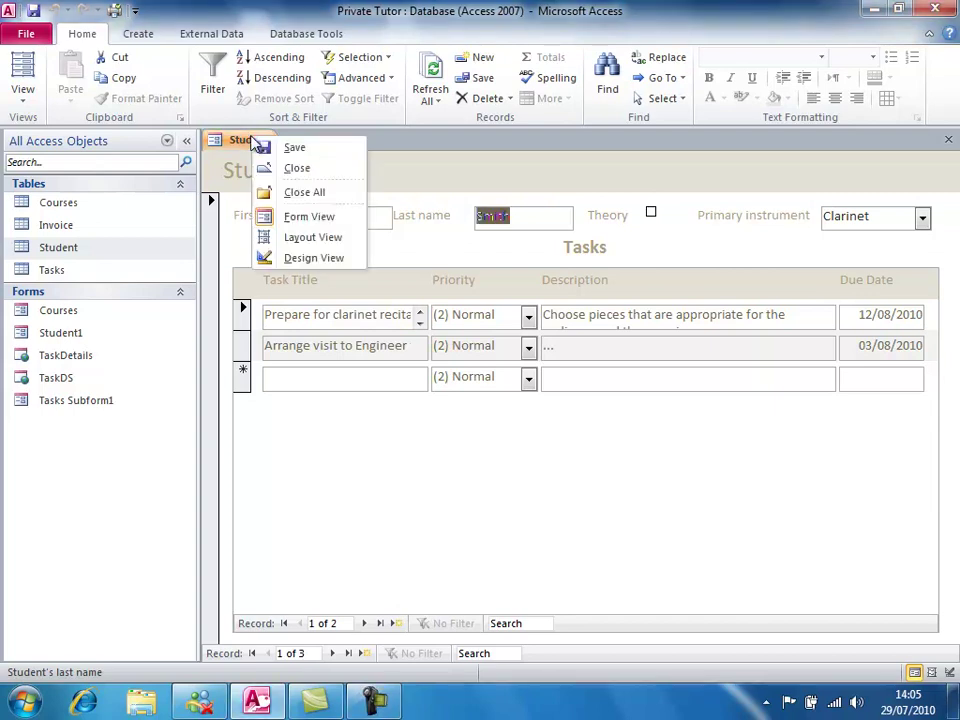
click(331, 262)
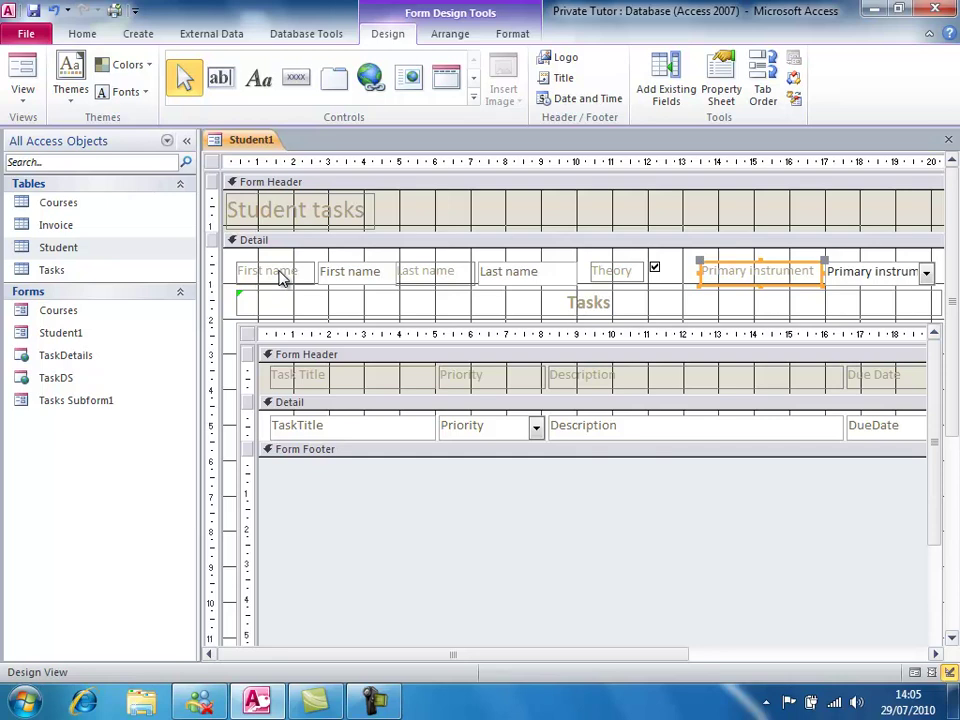
click(340, 271)
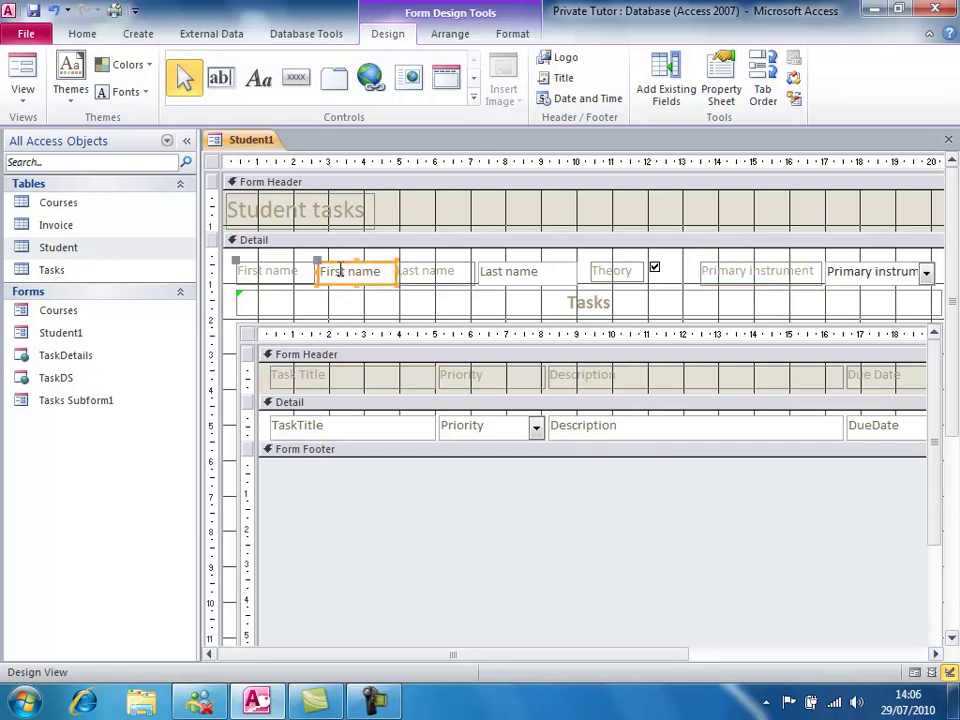
right_click(340, 271)
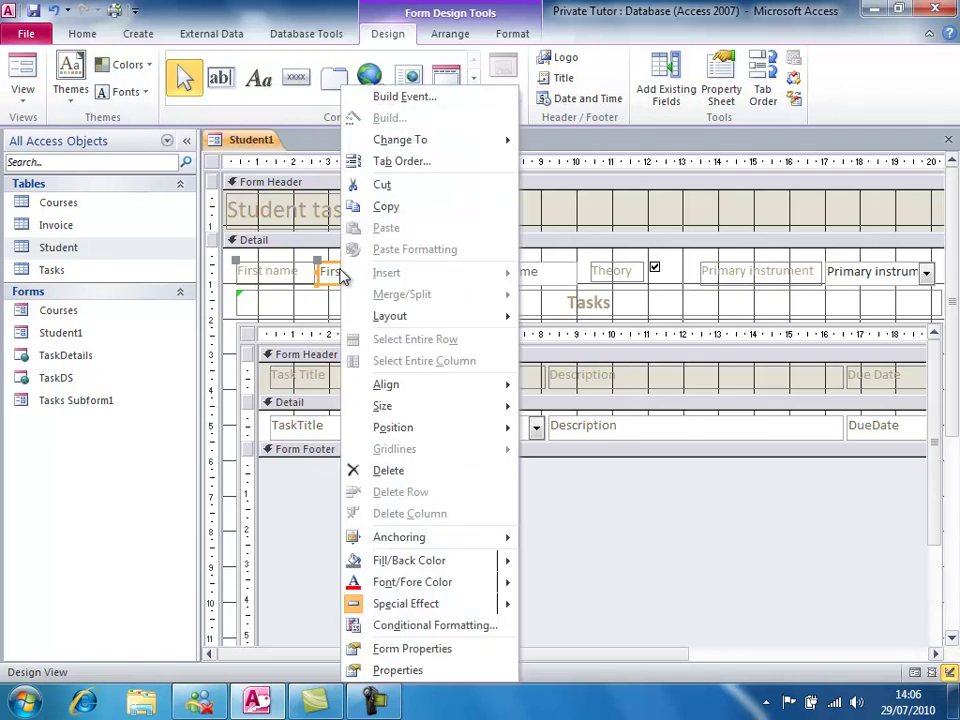
click(423, 679)
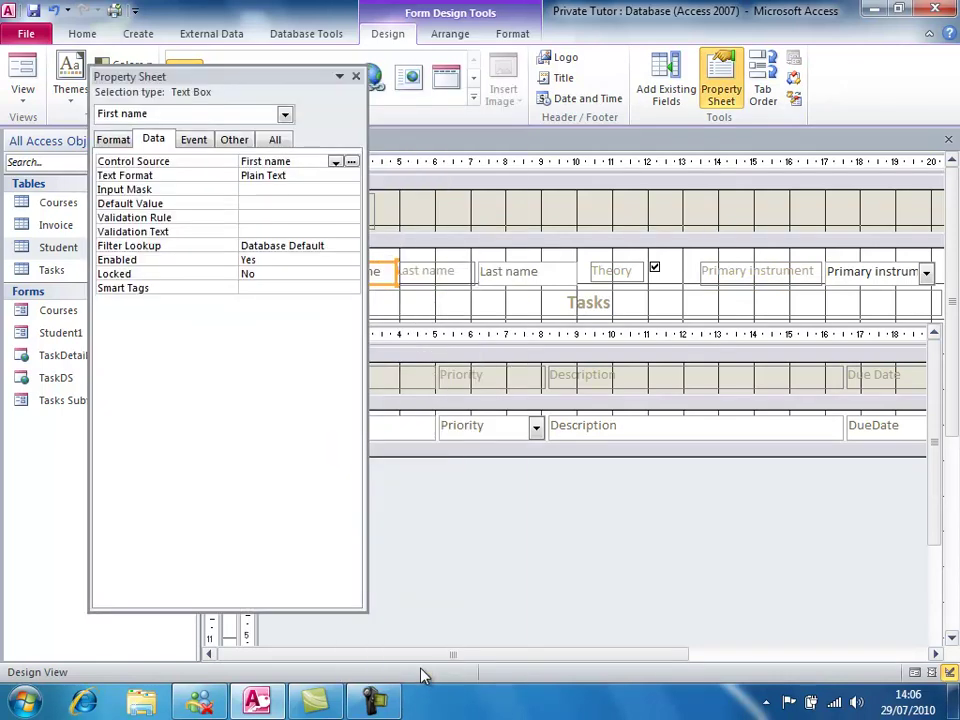
click(120, 141)
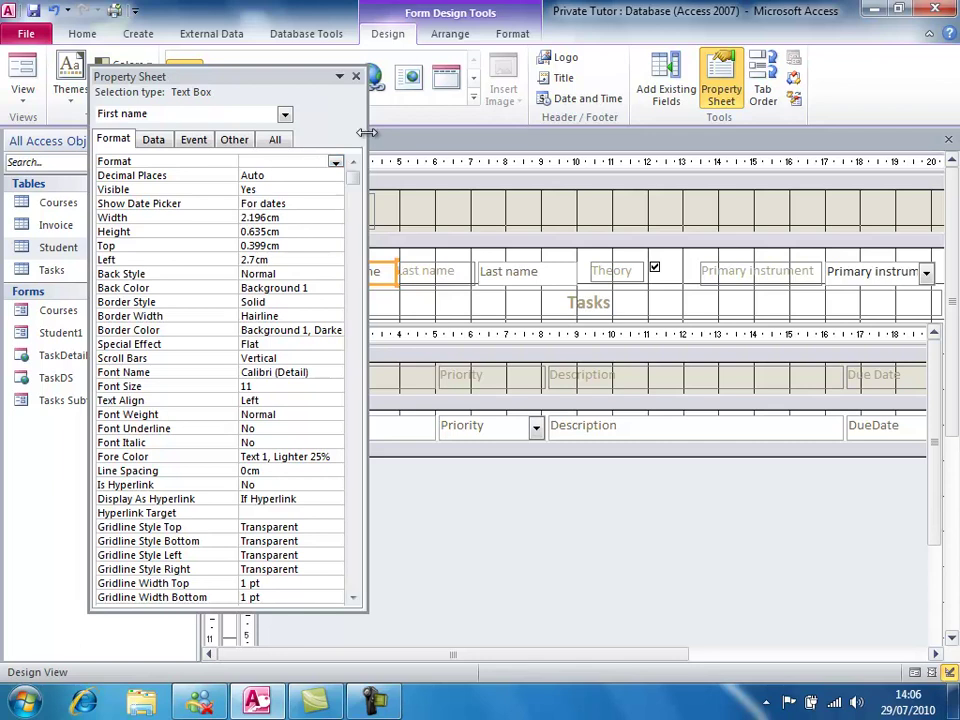
click(355, 76)
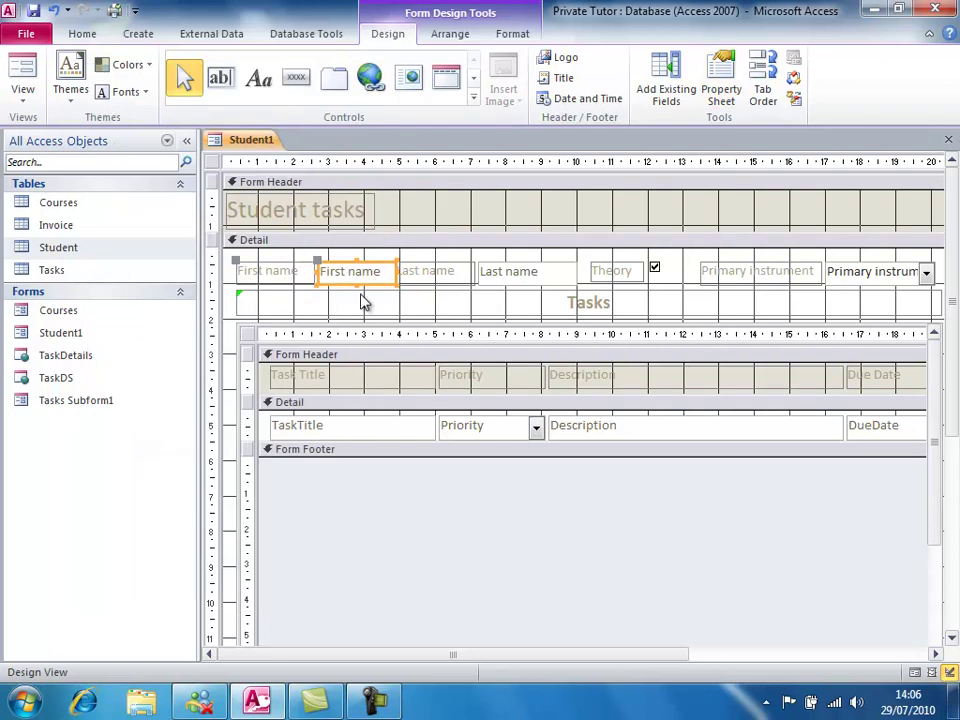
- Select the First name, Last name, Theory and Primary instrument labels and controls together
click(284, 268)
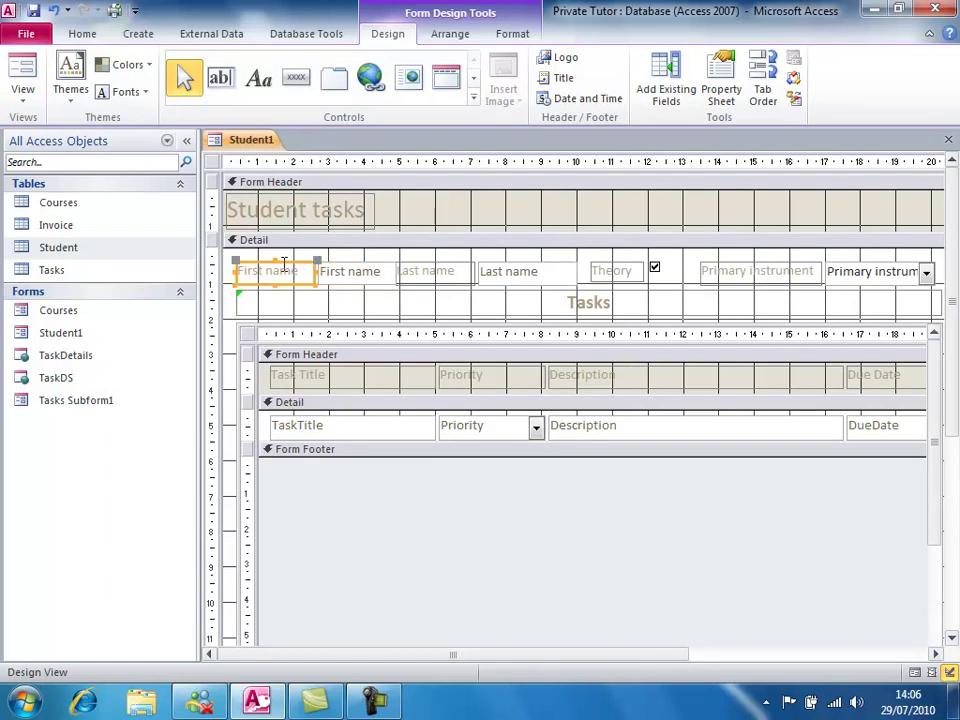
shift+click(354, 268)
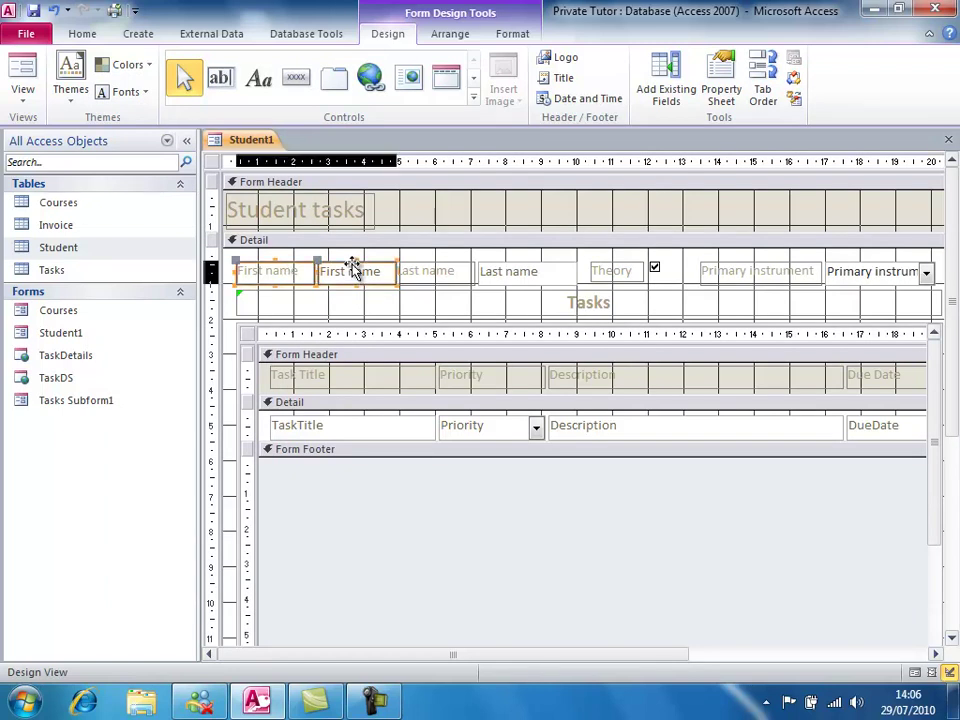
shift+click(429, 271)
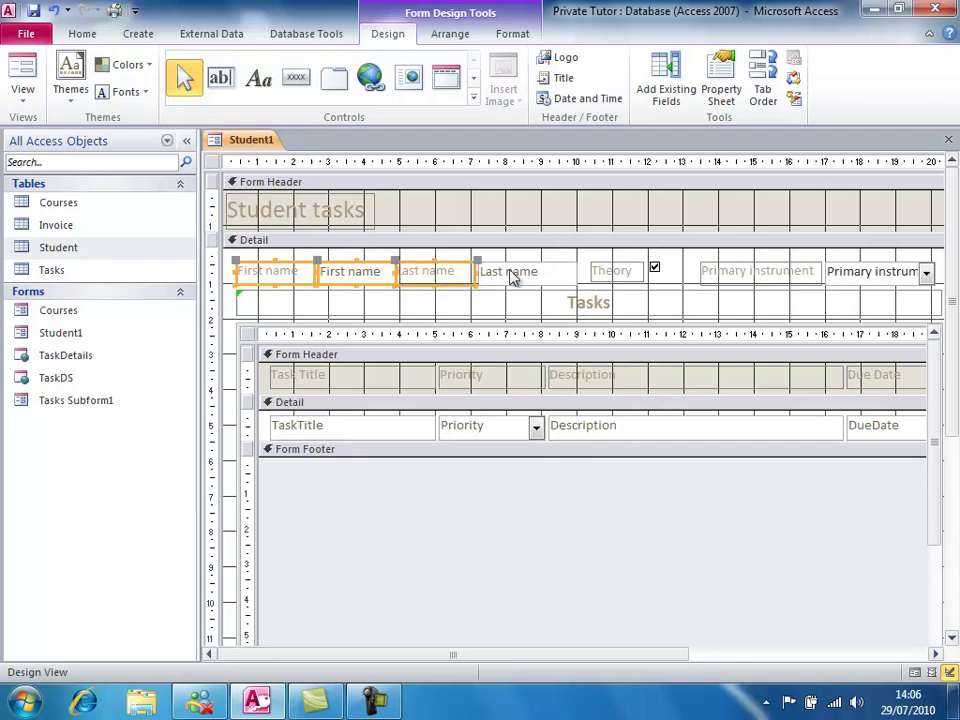
shift+click(510, 270)
shift+click(615, 266)
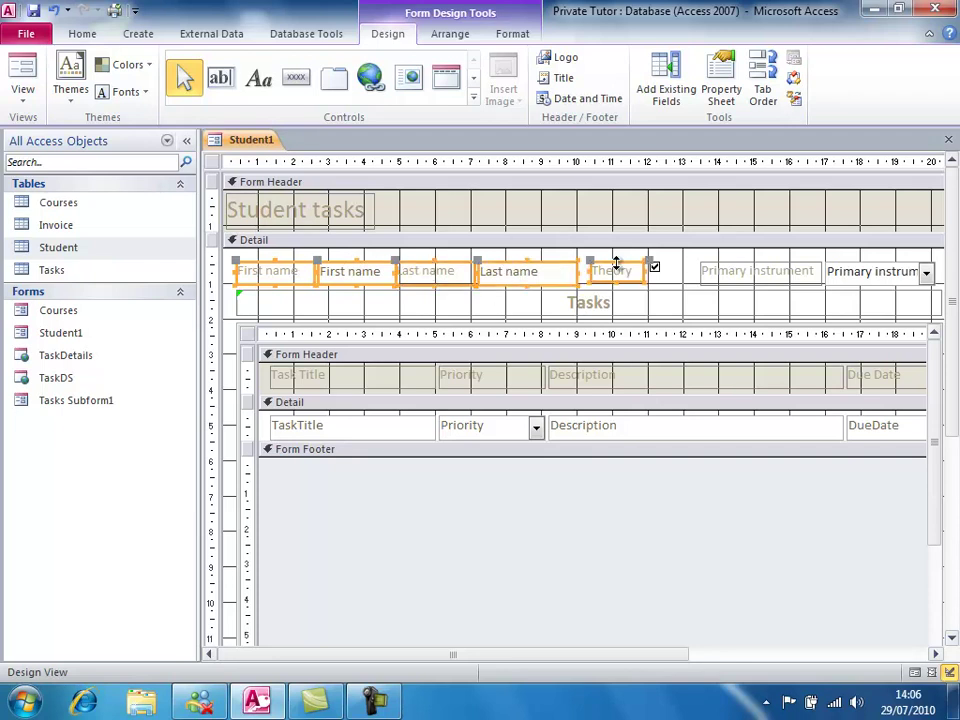
shift+click(654, 268)
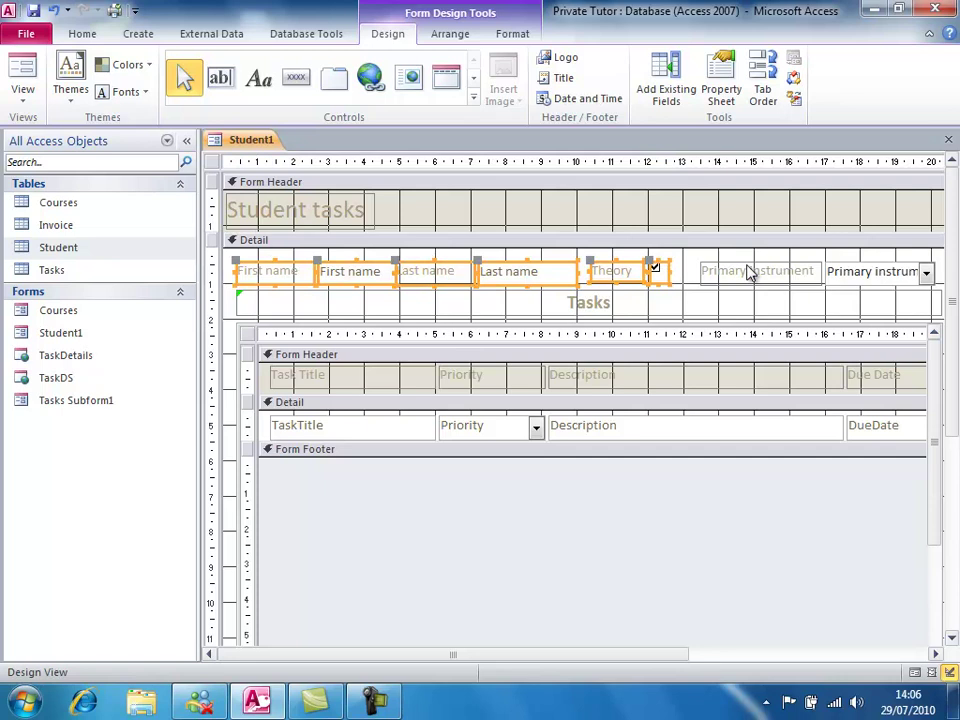
shift+click(748, 270)
shift+click(851, 271)
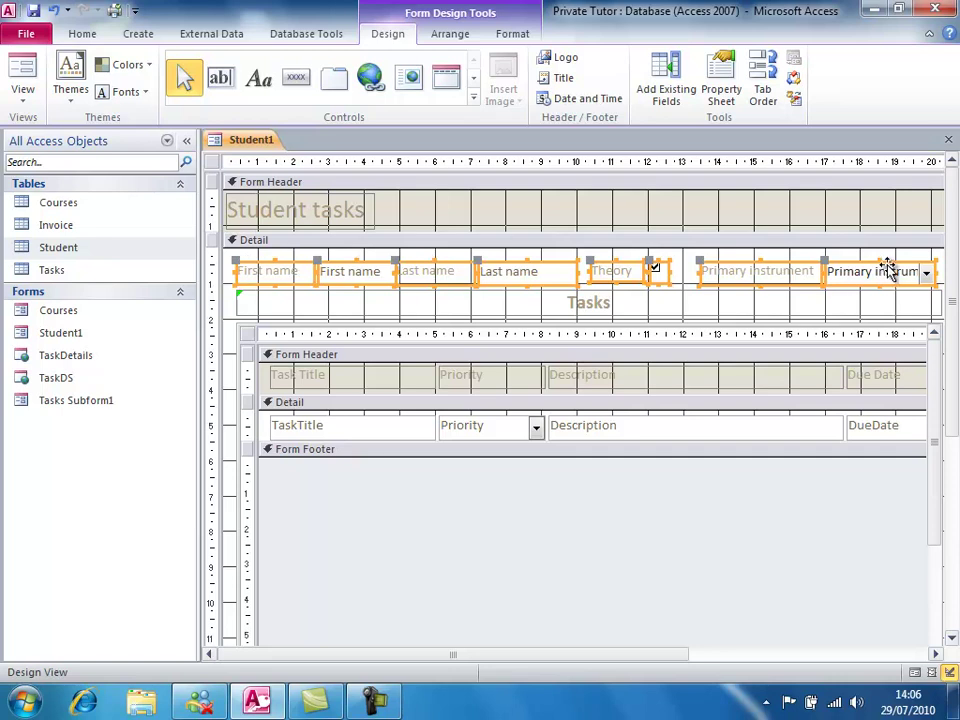
- Align the selected detail controls to their top edges via Arrange > Align > Top
click(452, 34)
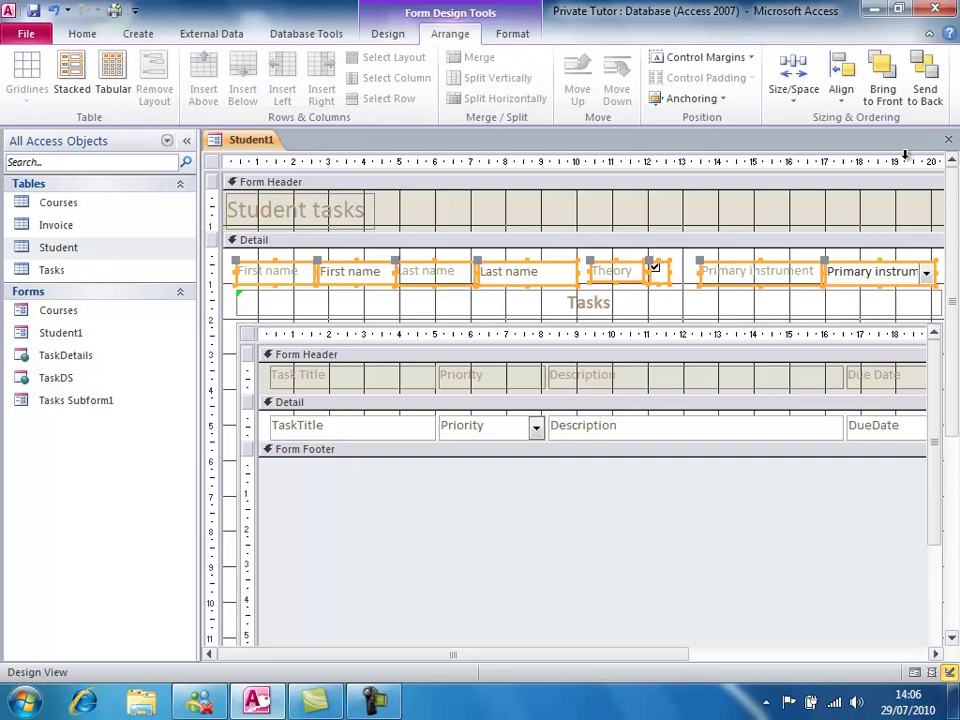
click(842, 95)
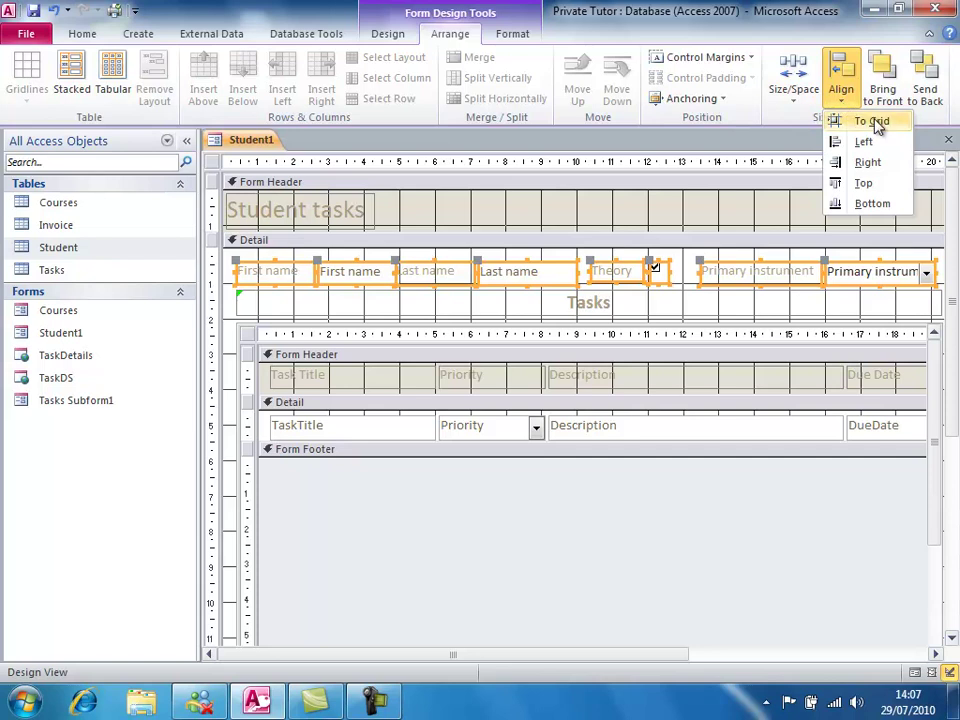
click(866, 184)
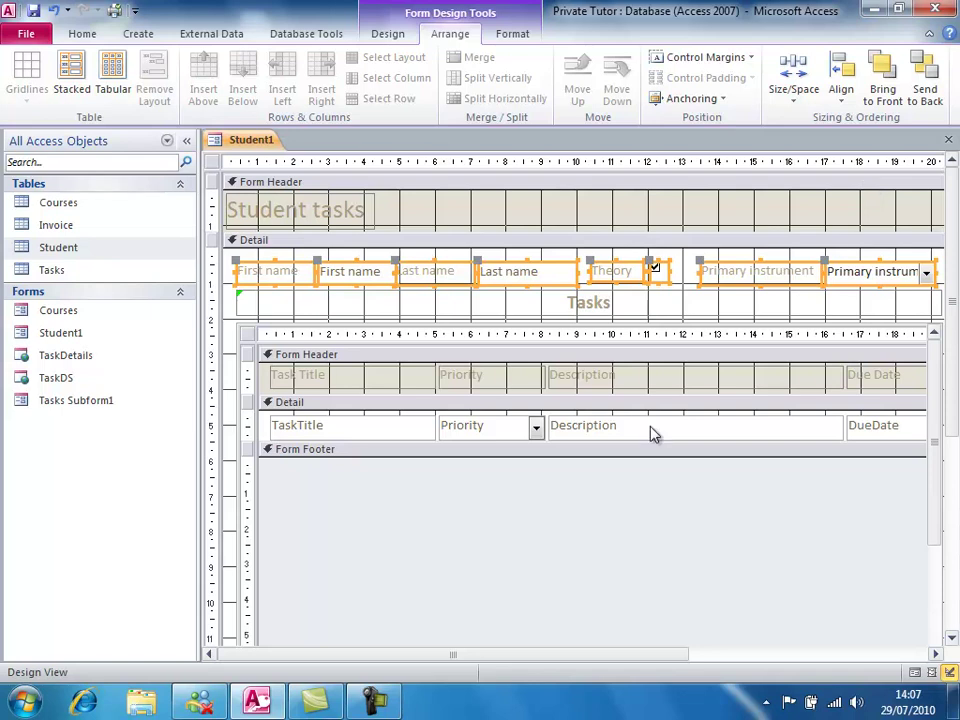
- Select the subform's TaskTitle, Priority, Description and DueDate controls and align them Top
click(276, 427)
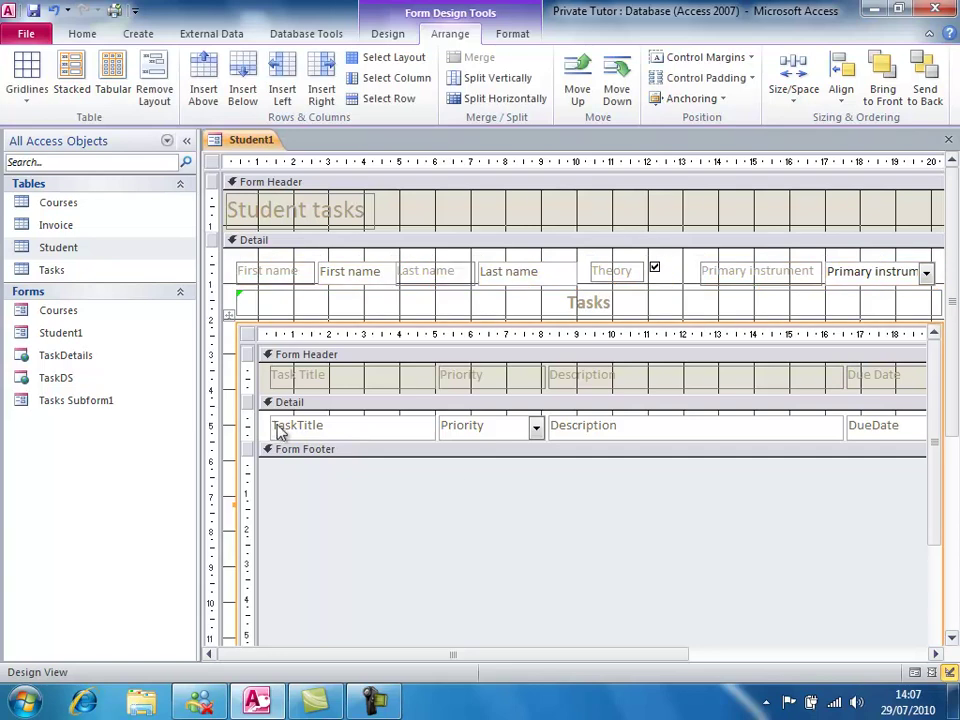
click(276, 427)
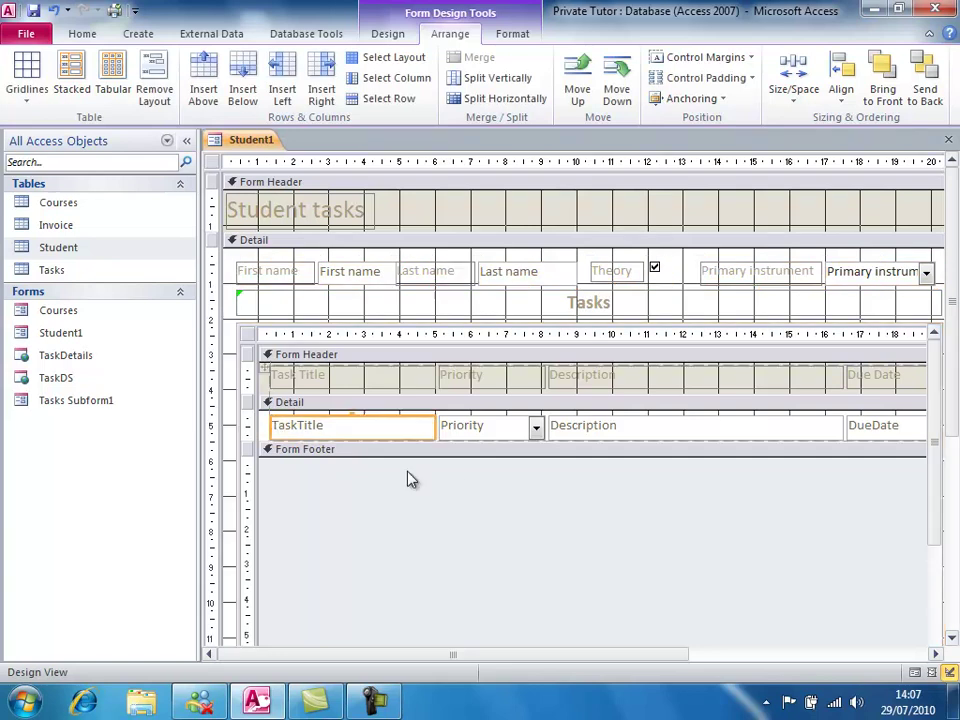
shift+click(462, 430)
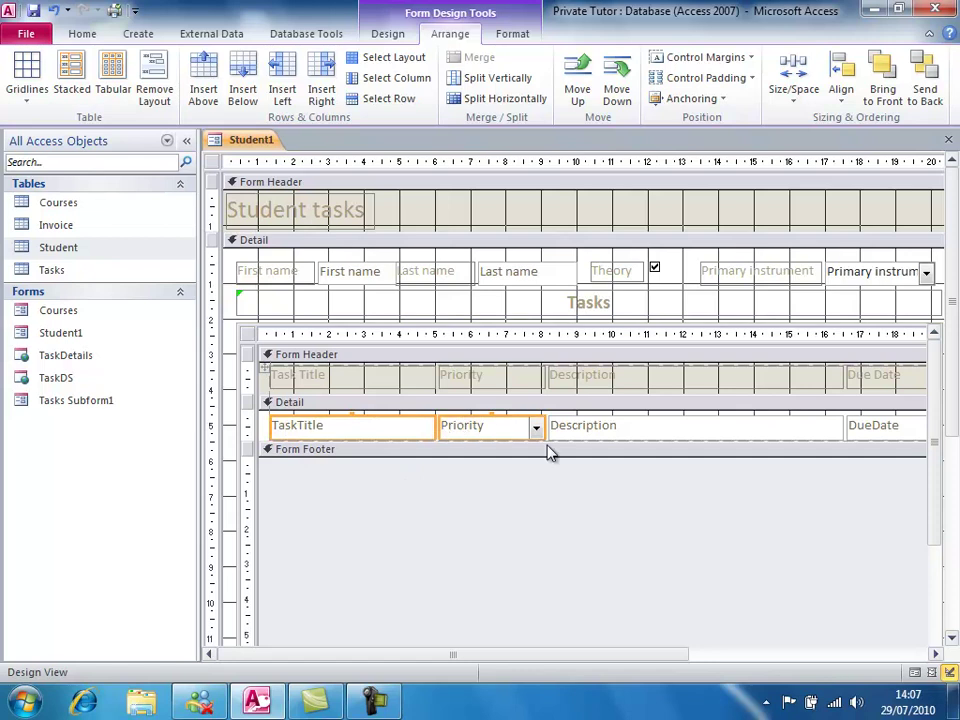
shift+click(574, 428)
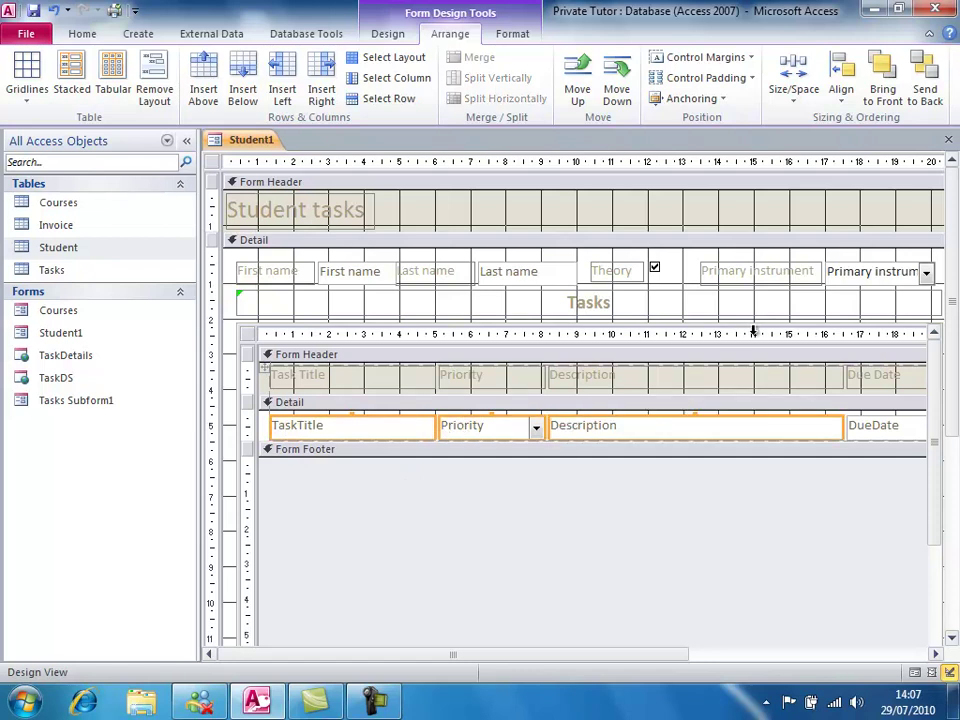
shift+click(864, 424)
click(841, 100)
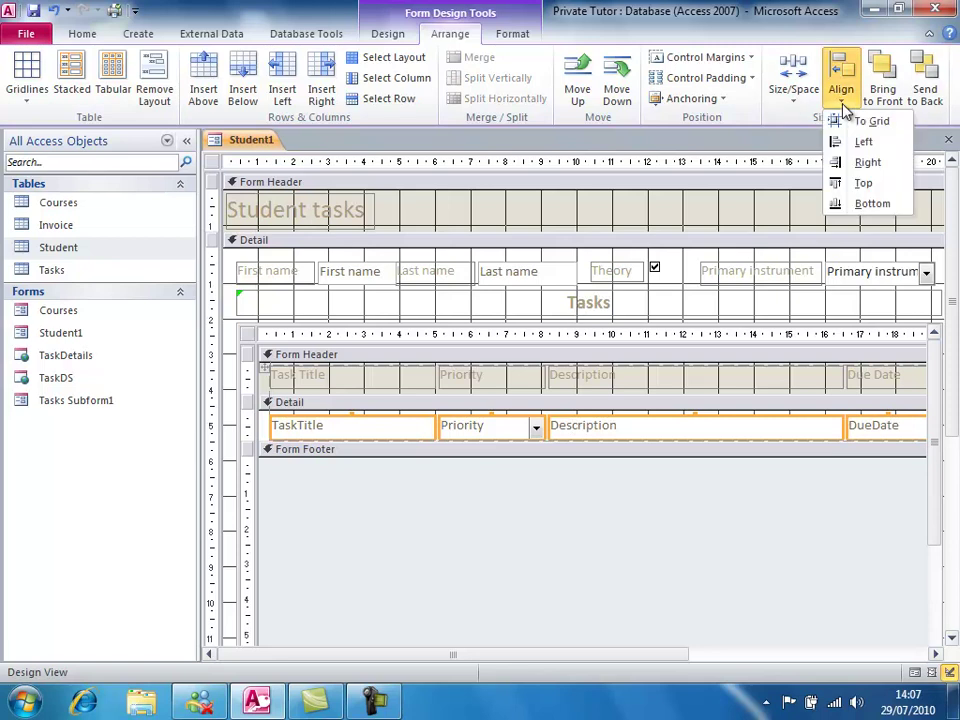
click(861, 183)
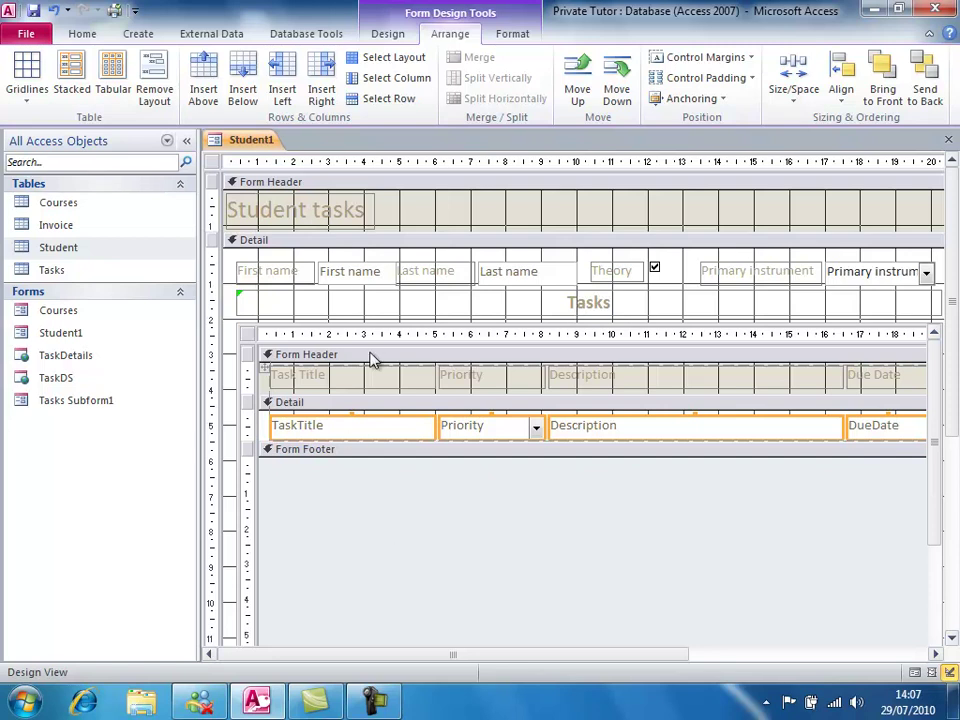
- Switch back to the Form Design Tools Design tab
click(390, 36)
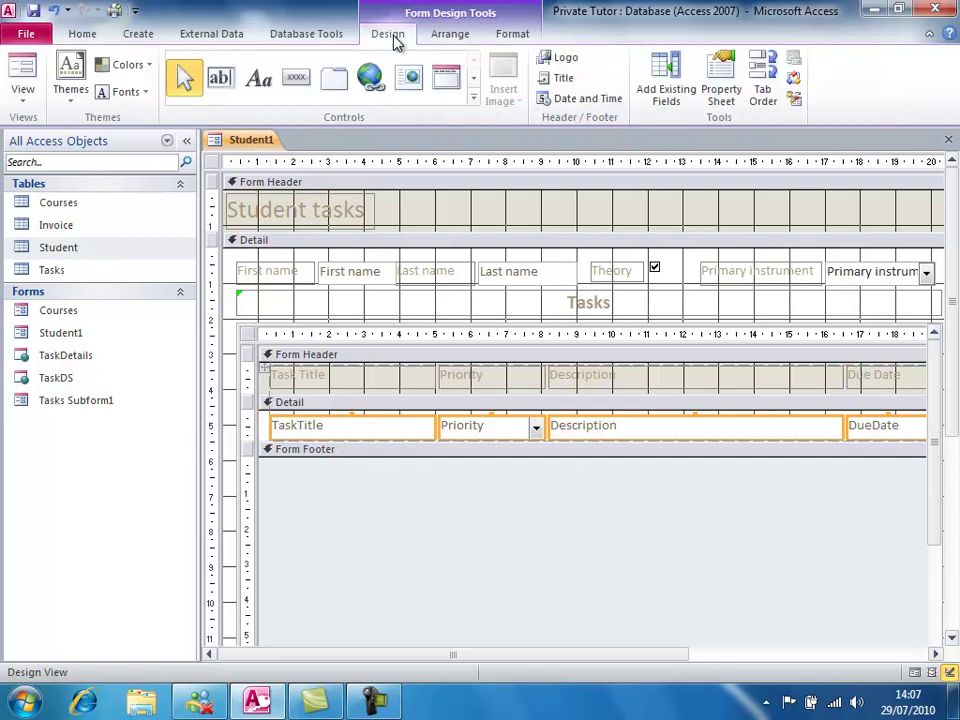